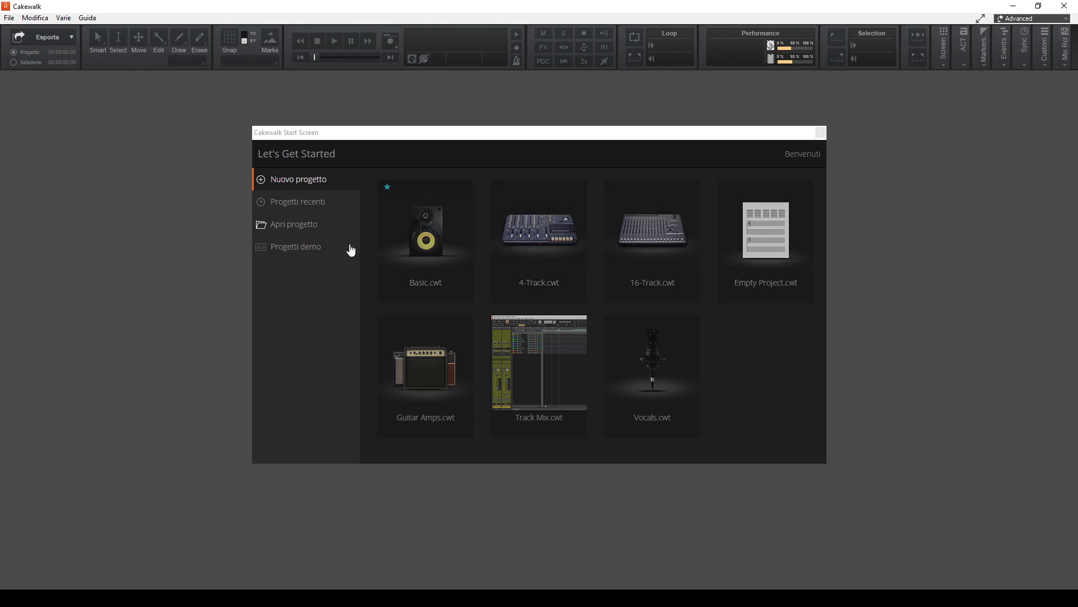
Close and reopen the start screen, and look through its recent, open and demo project sections
mouse_move(447, 278)
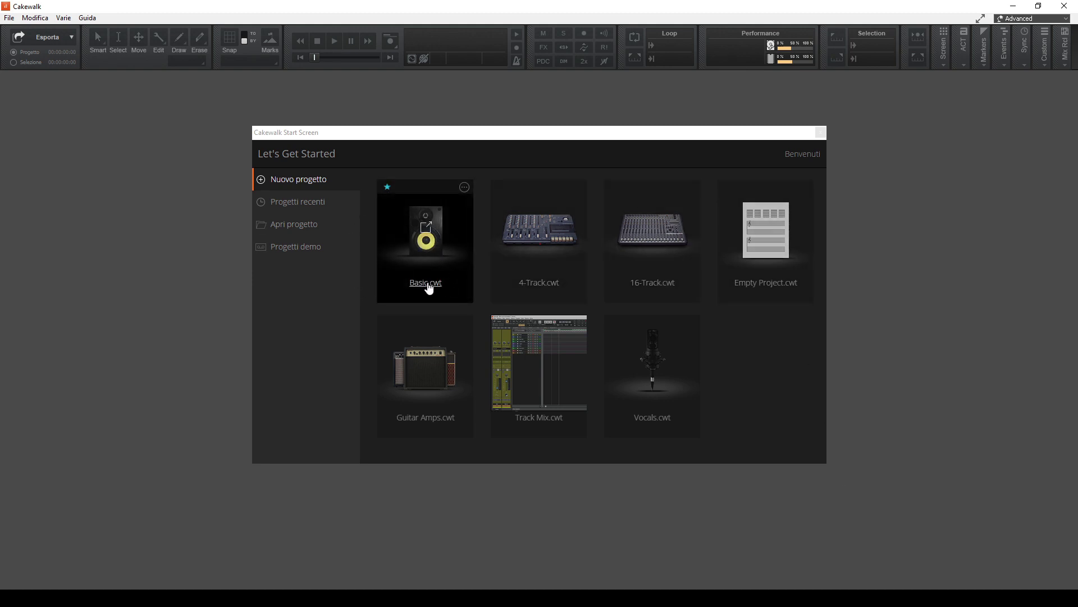
mouse_move(768, 253)
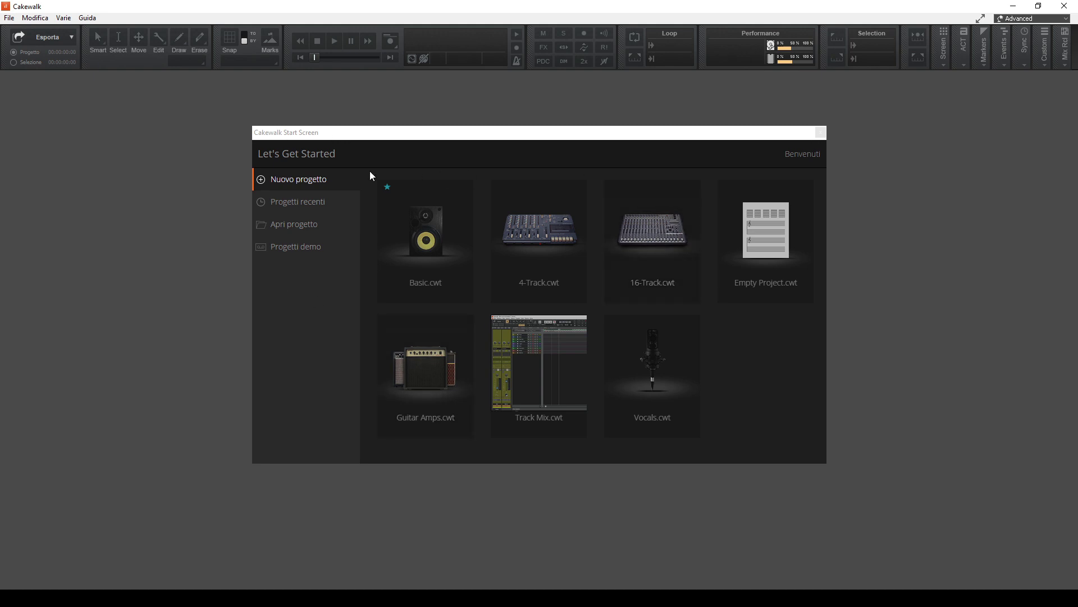
left_click(820, 132)
left_click(9, 18)
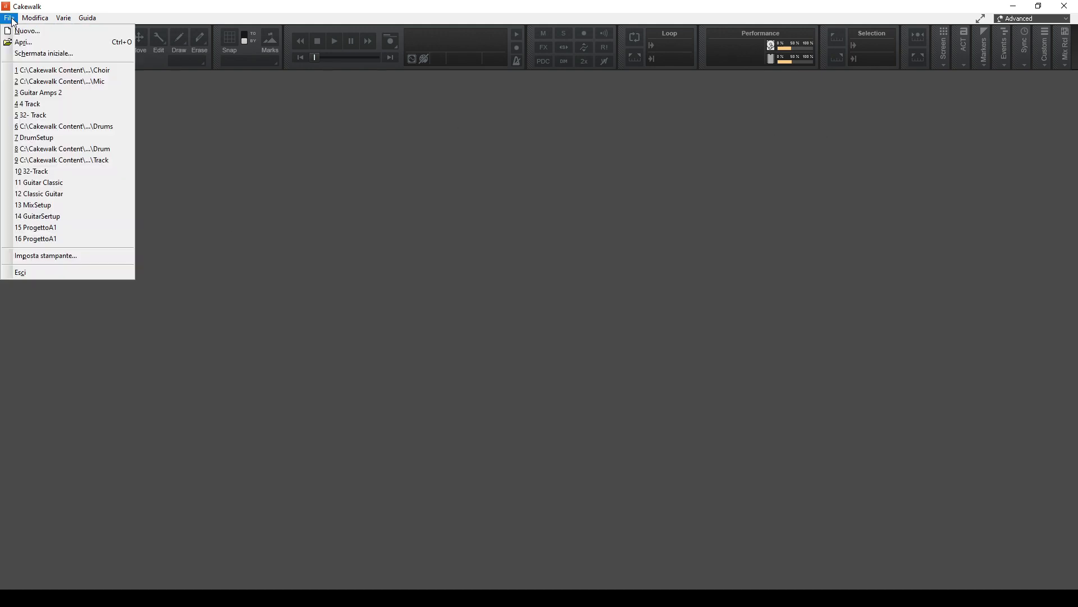
left_click(56, 54)
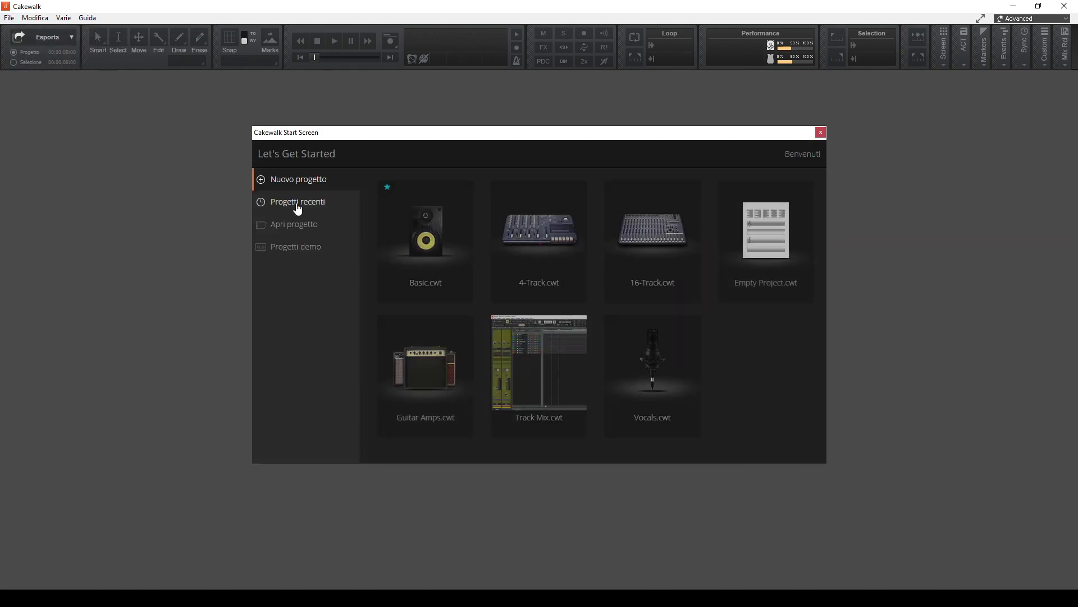
left_click(298, 204)
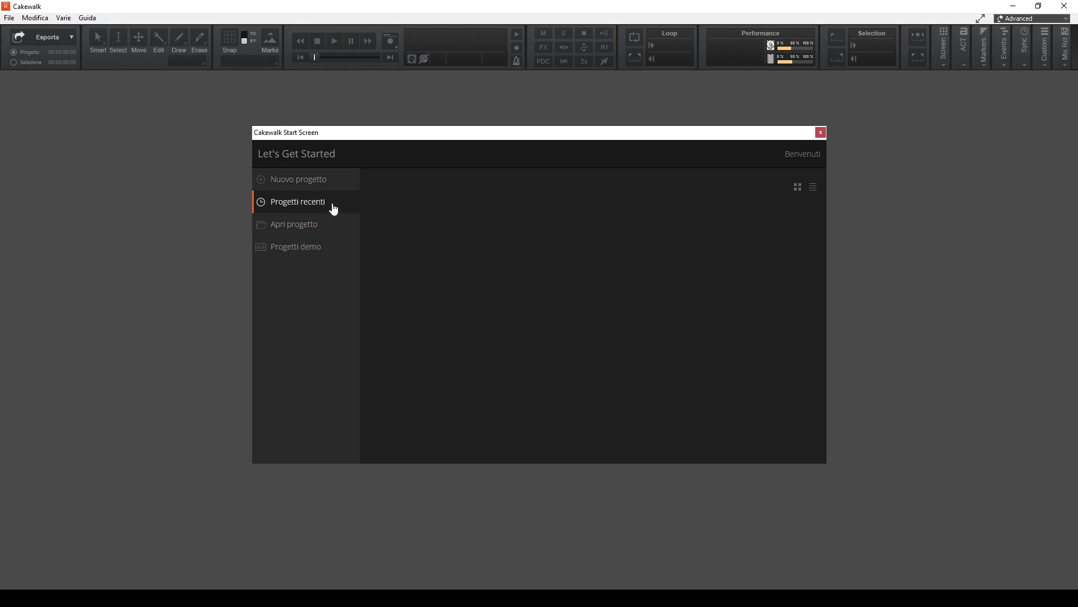
left_click(282, 222)
left_click(766, 55)
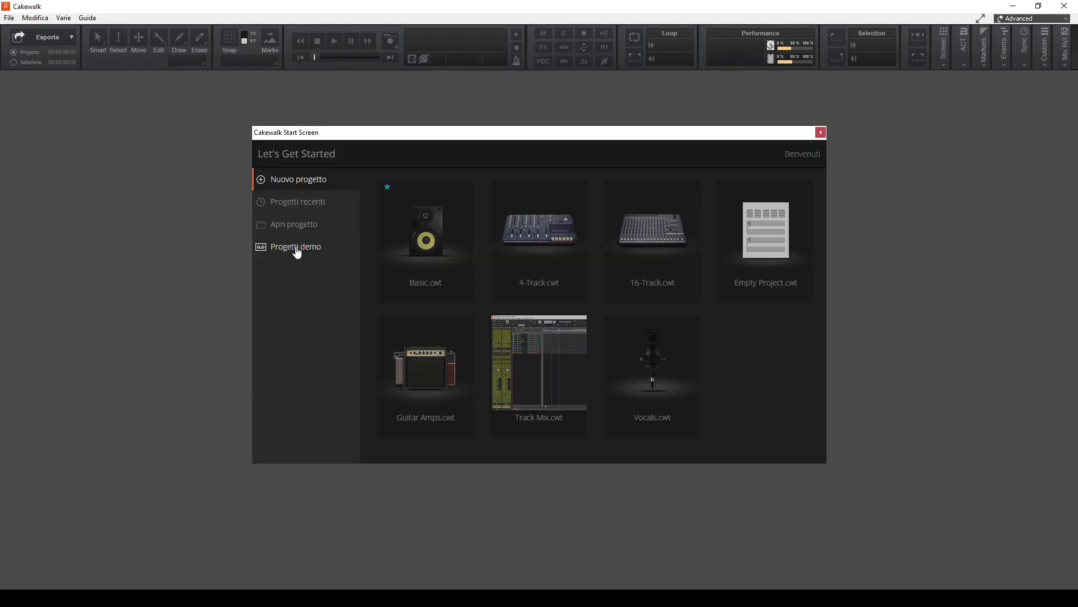
left_click(296, 247)
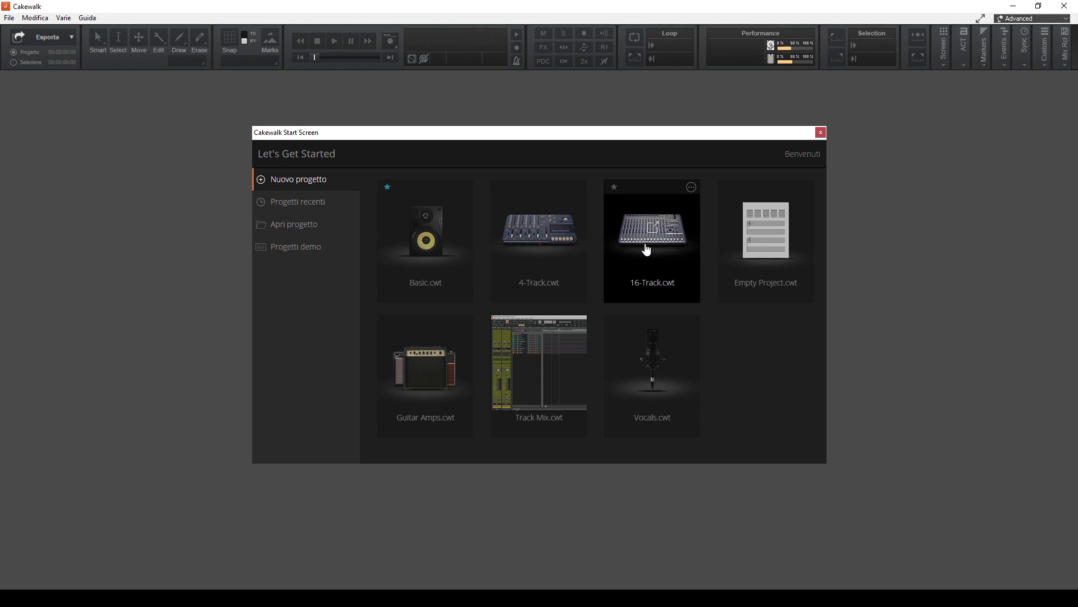
Create a new project from the Empty Project template and fit all its tracks in the track view
left_click(766, 236)
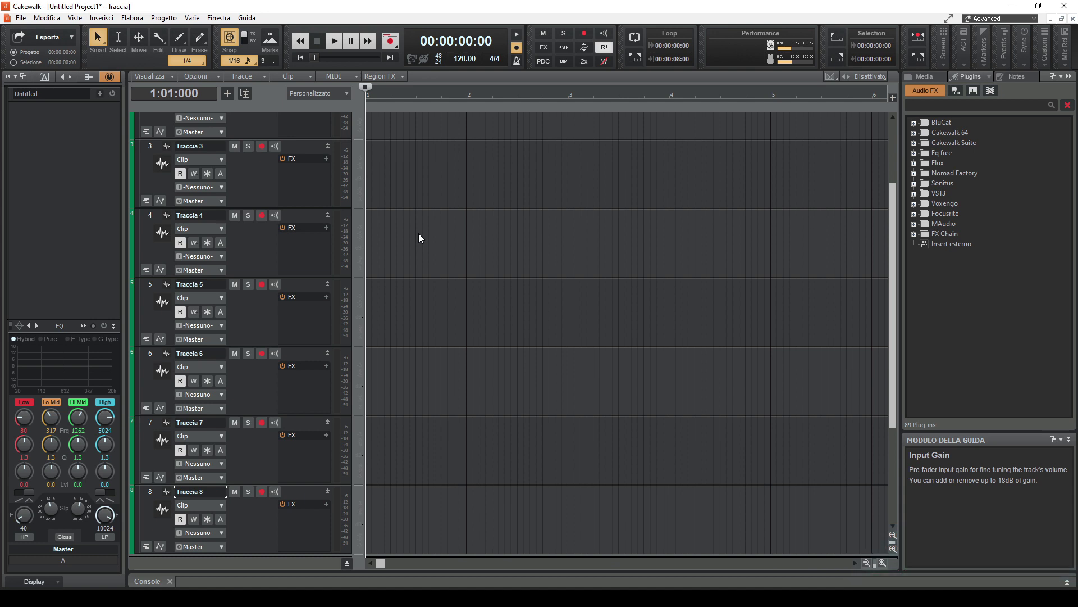
left_click(418, 230)
key("f")
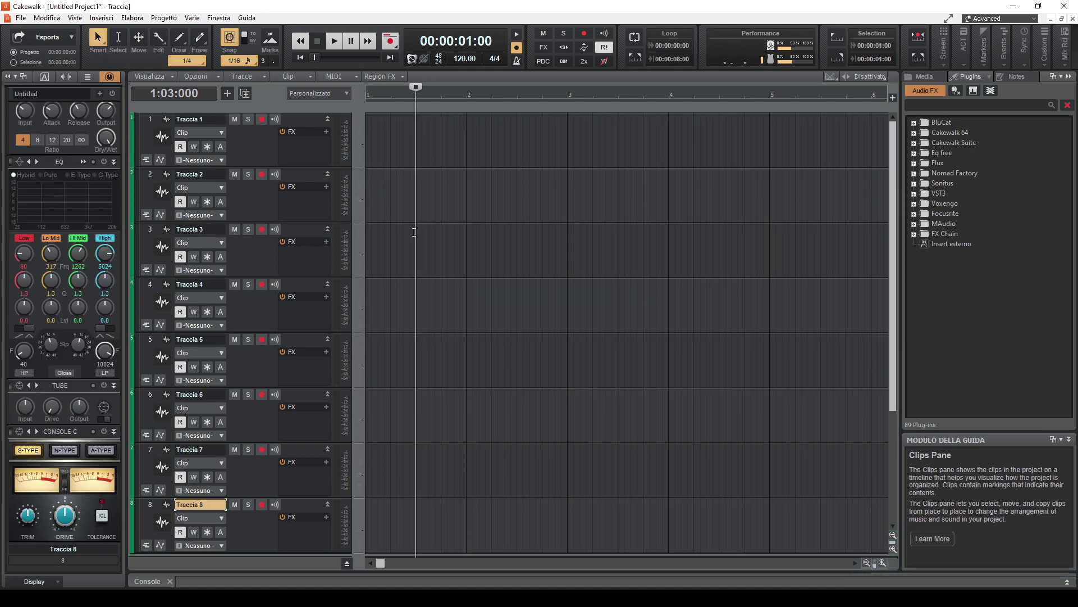
Select tracks 1 to 8 and colour them all red
left_click_drag(153, 119, 161, 536)
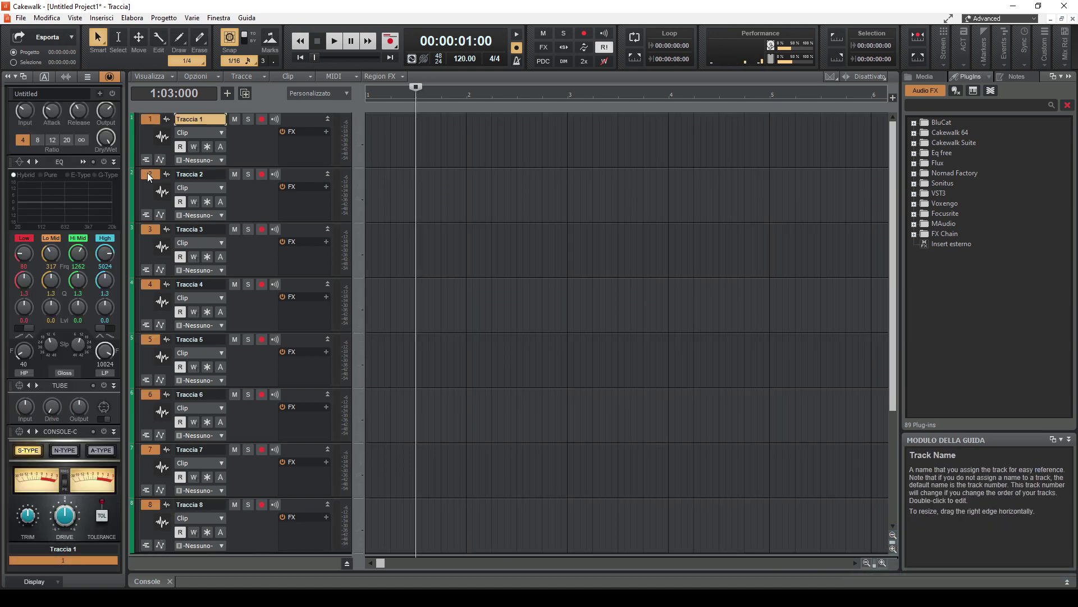
left_click(136, 134)
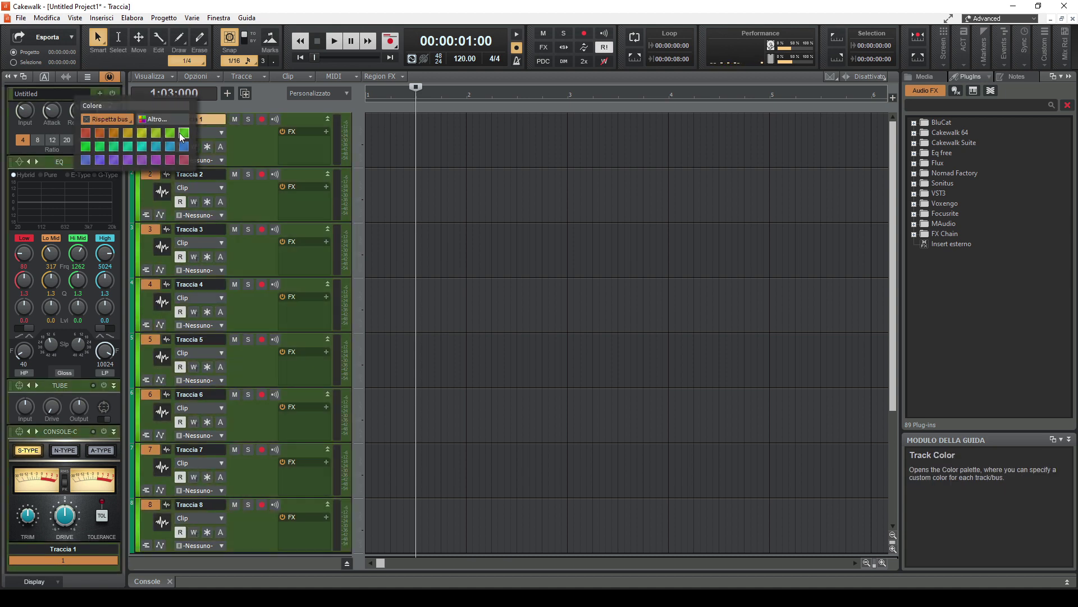
left_click(90, 137)
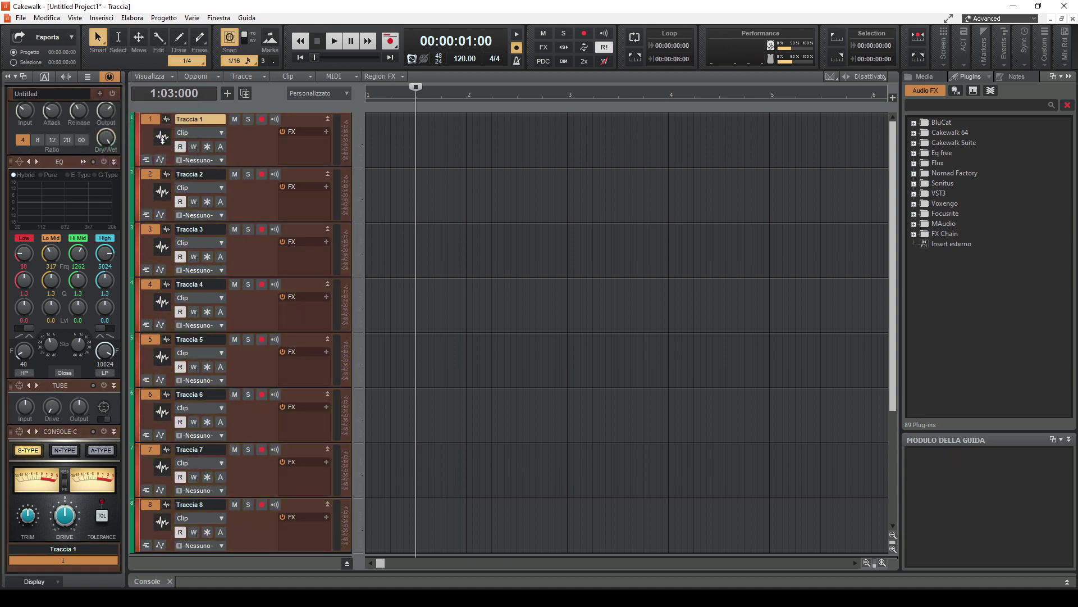
Load the Kick Drum 1 icon for Traccia 1 and the Snare Drum 1 icon for Traccia 2 from the Drums folder
right_click(163, 141)
left_click(179, 148)
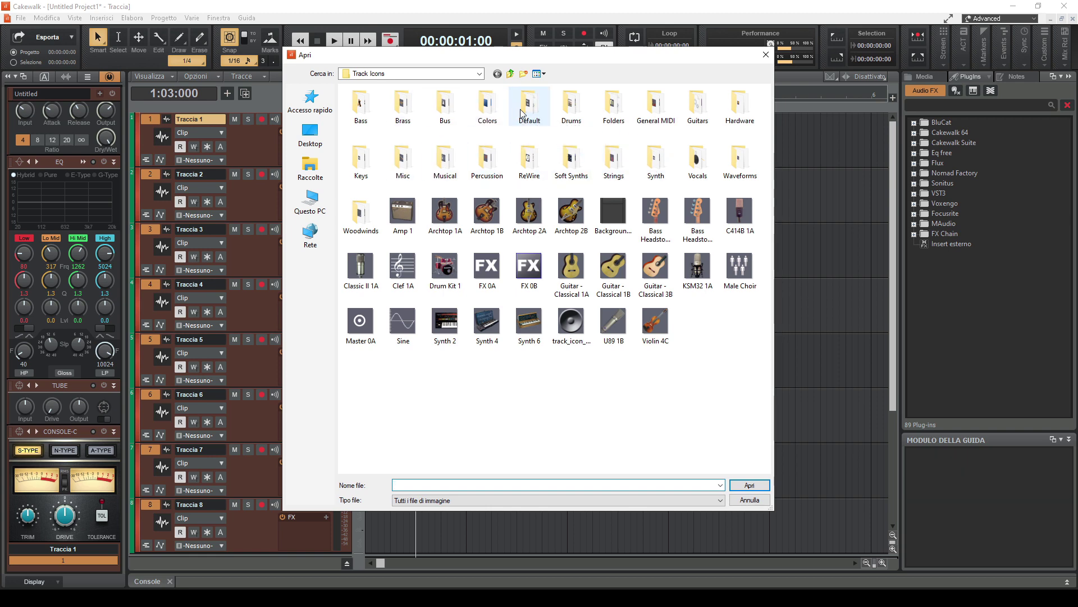
double_click(571, 112)
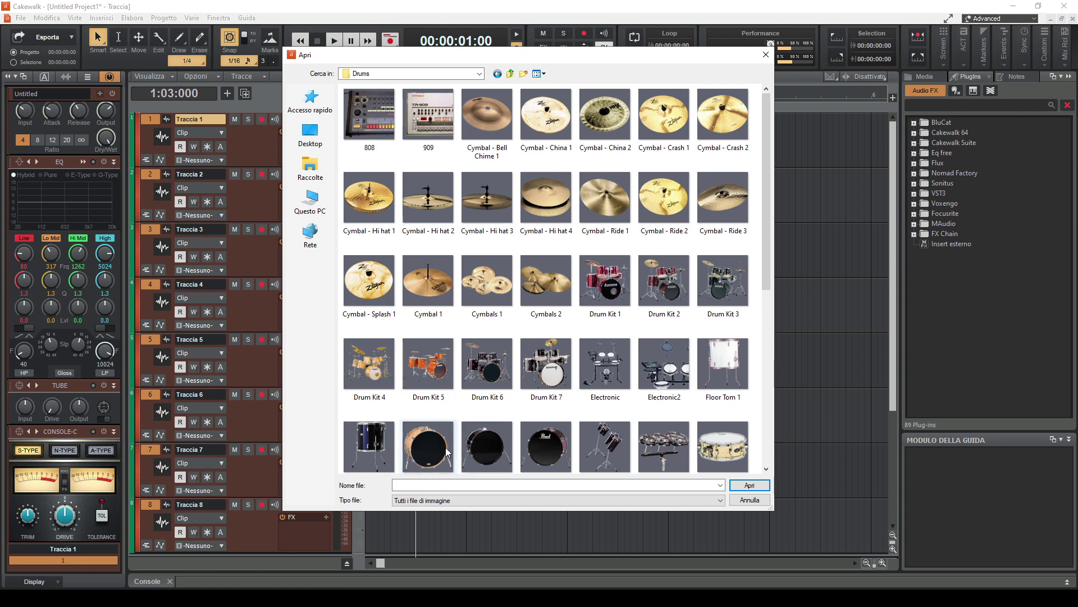
double_click(428, 441)
right_click(163, 192)
left_click(194, 197)
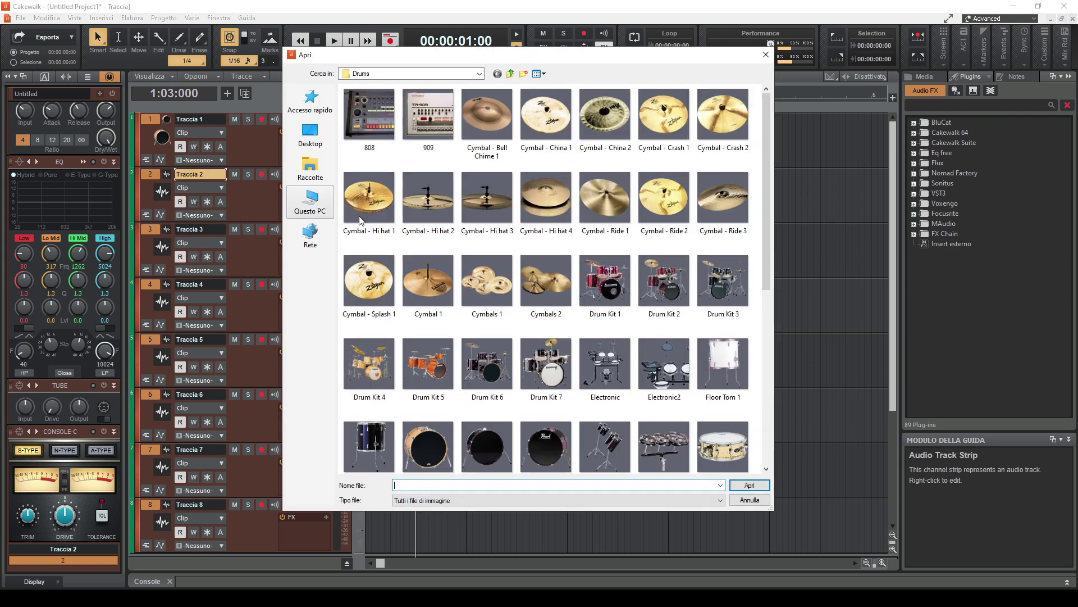
double_click(723, 447)
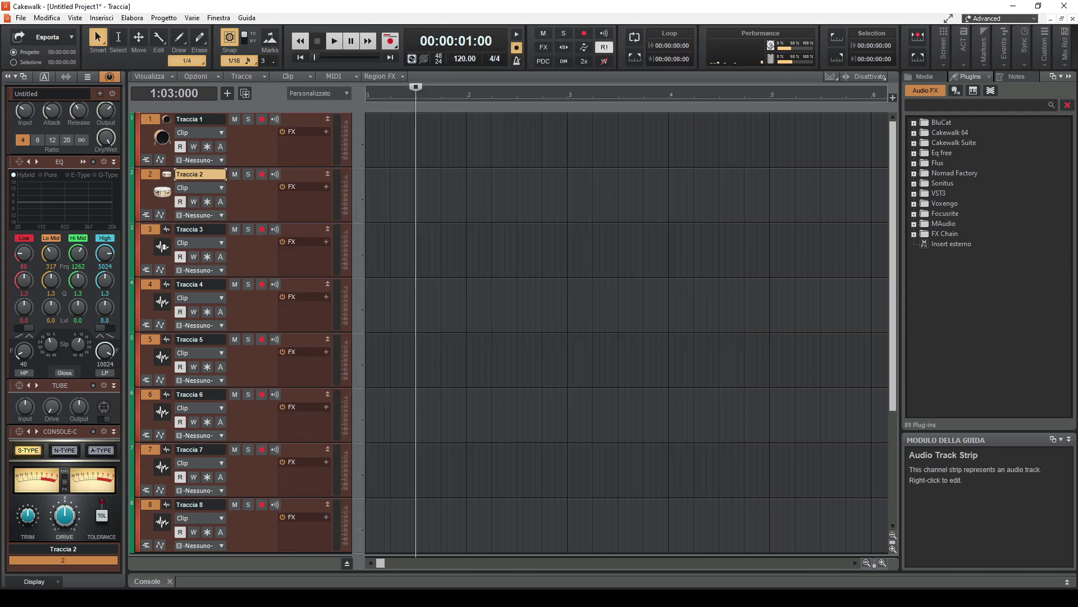
Enlarge the icon file browser and load the Cymbal - Hi hat 3 icon for Traccia 3
right_click(163, 247)
left_click(210, 254)
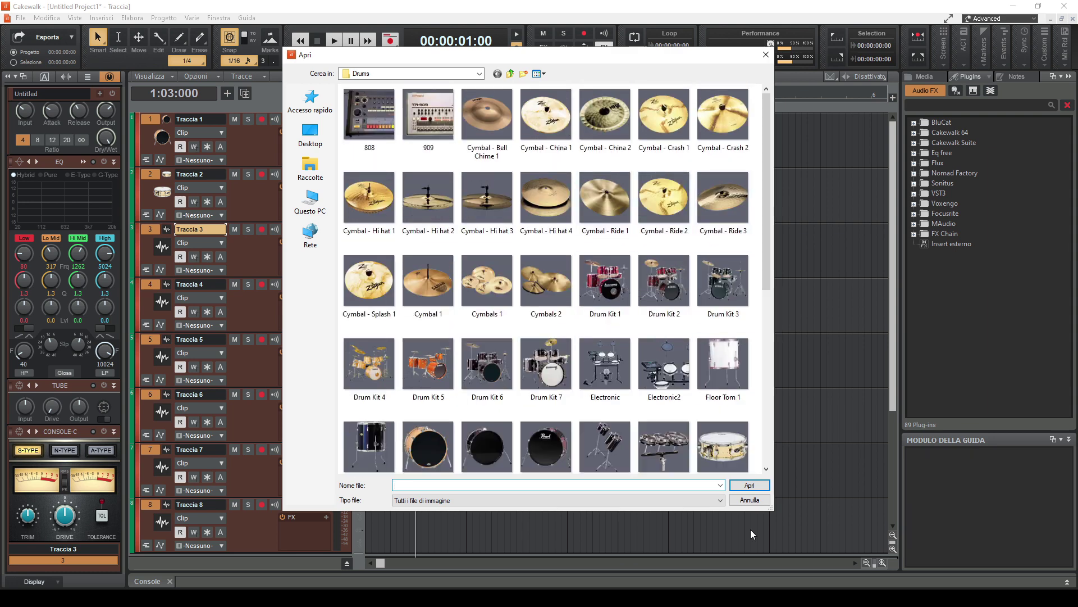
left_click_drag(774, 510, 1015, 517)
left_click_drag(643, 60, 572, 60)
double_click(818, 113)
Load the Tom 1 icon for Traccia 4, Traccia 5 and Traccia 6
right_click(157, 308)
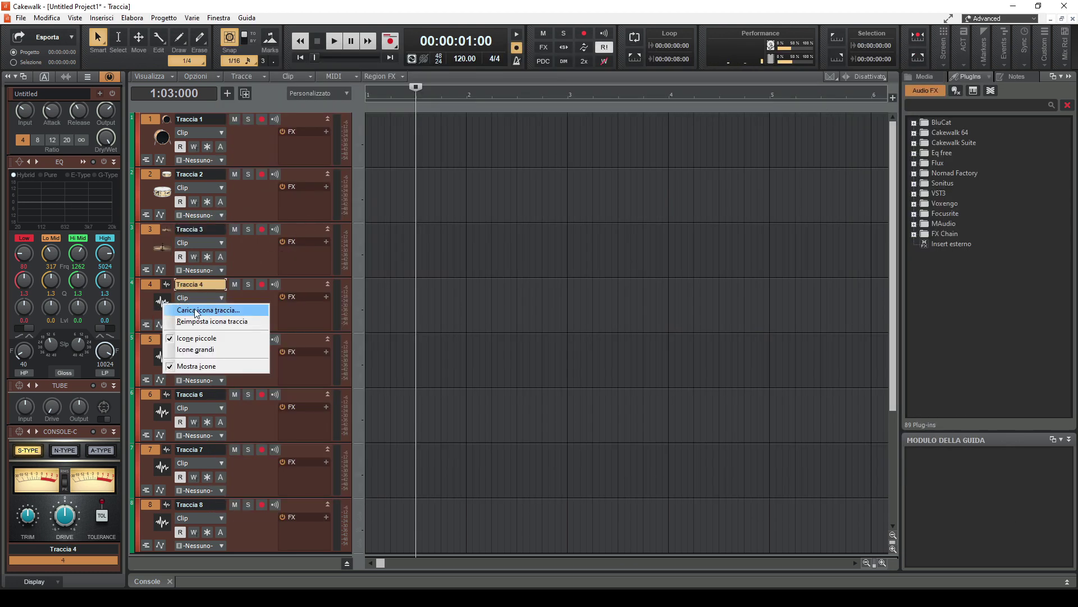
left_click(210, 308)
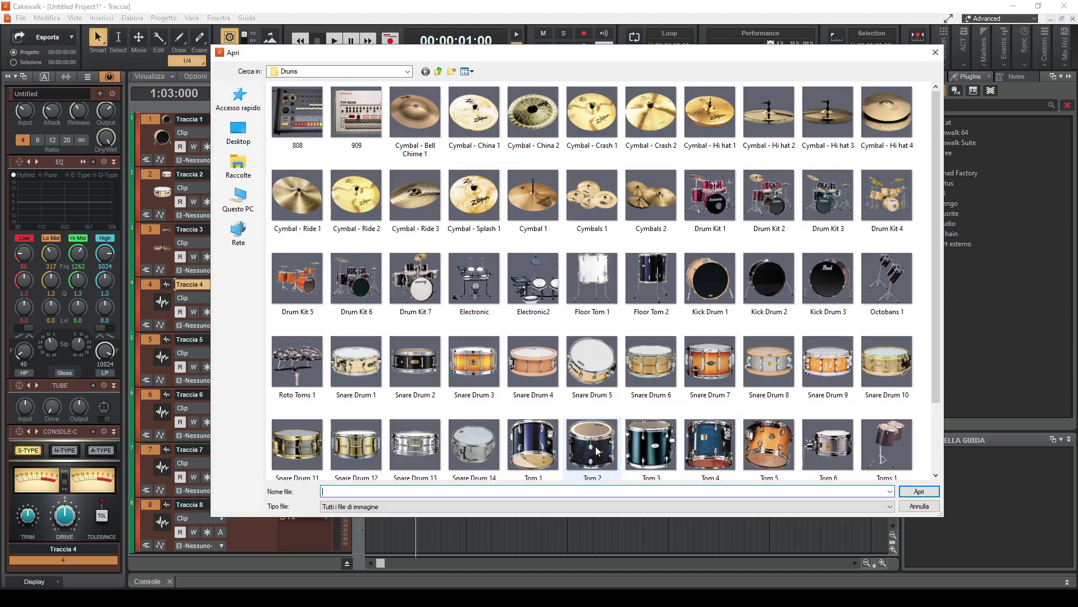
double_click(532, 447)
right_click(161, 357)
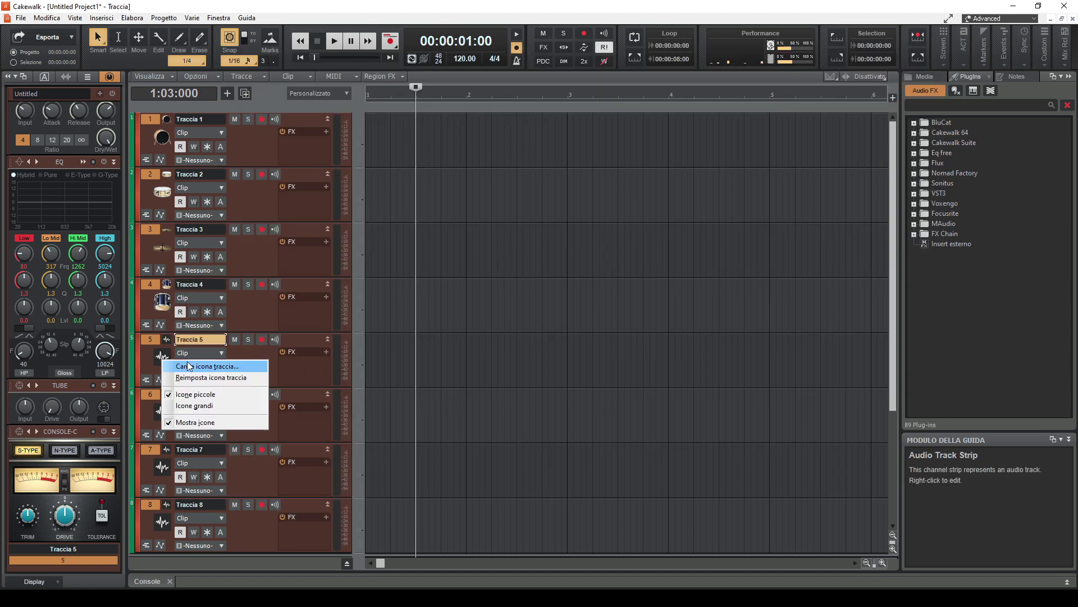
left_click(214, 360)
double_click(534, 447)
right_click(162, 415)
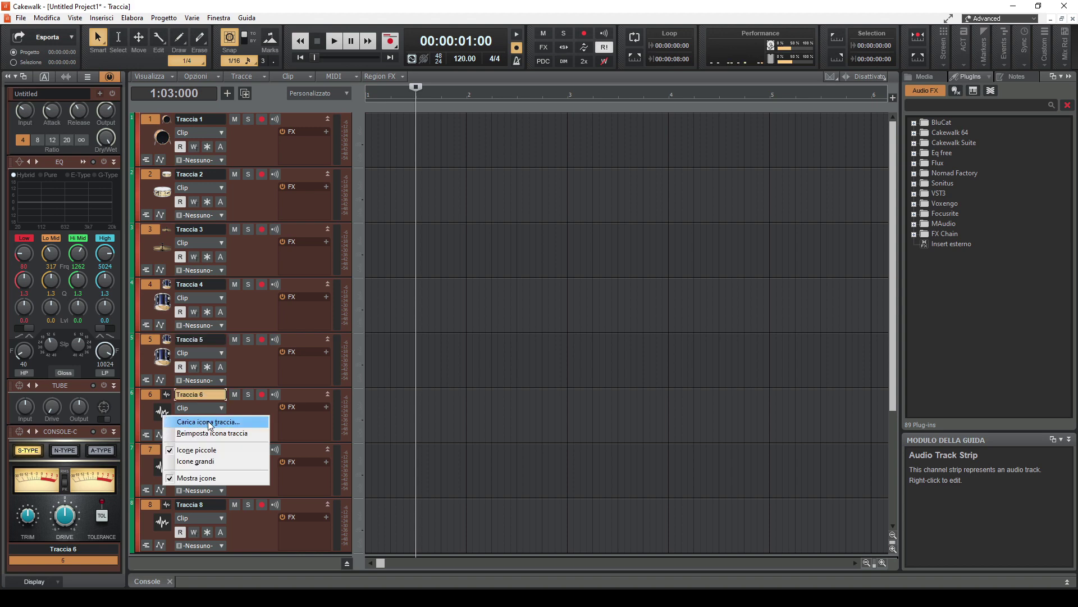
left_click(214, 417)
double_click(532, 447)
Load the Cymbal - Crash 1 icon for Traccia 7 and the Cymbal - China 2 icon for Traccia 8
right_click(163, 466)
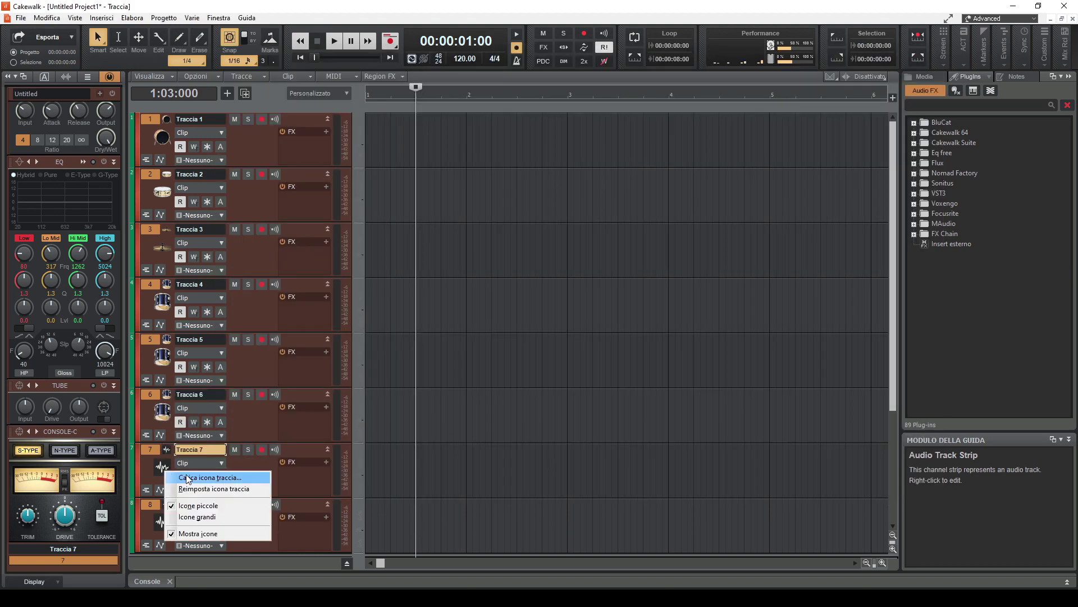
left_click(213, 470)
double_click(591, 116)
right_click(162, 521)
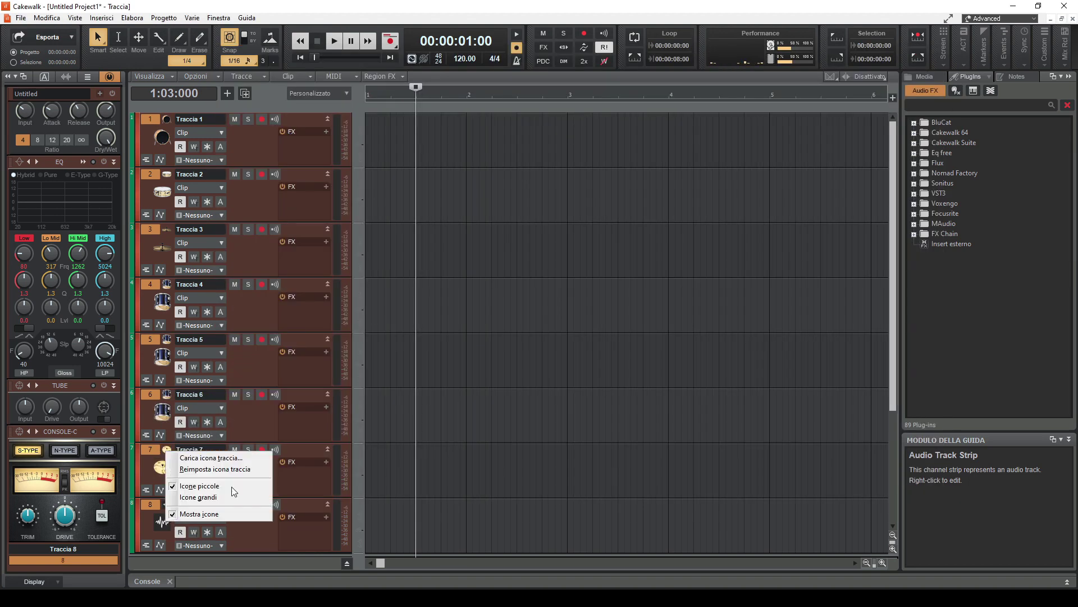
left_click(213, 465)
double_click(525, 275)
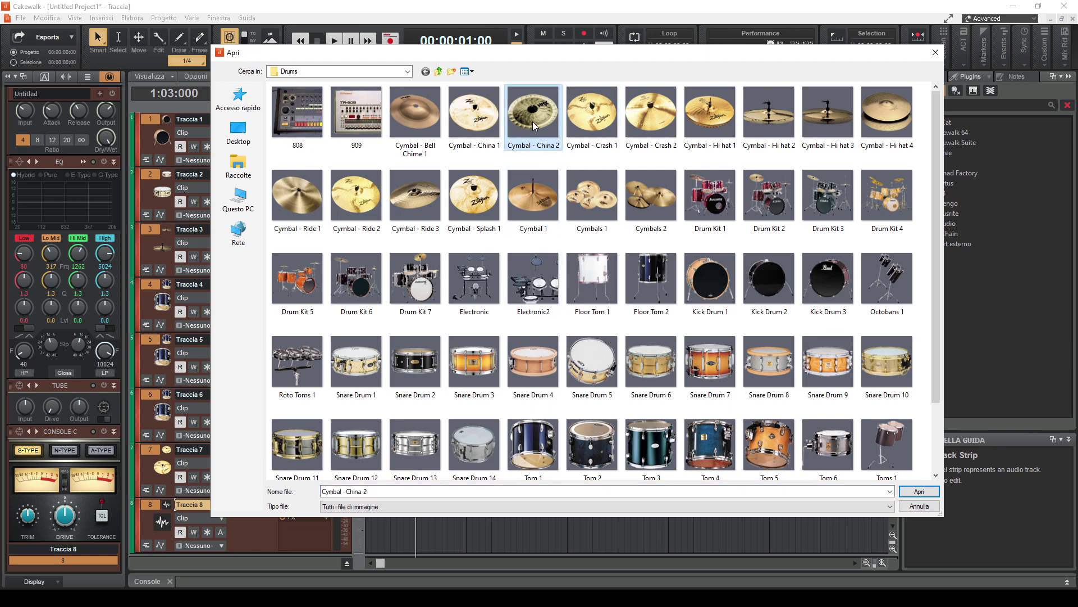
Expand the console, undock it into its own window and maximize it
left_click_drag(423, 571, 423, 310)
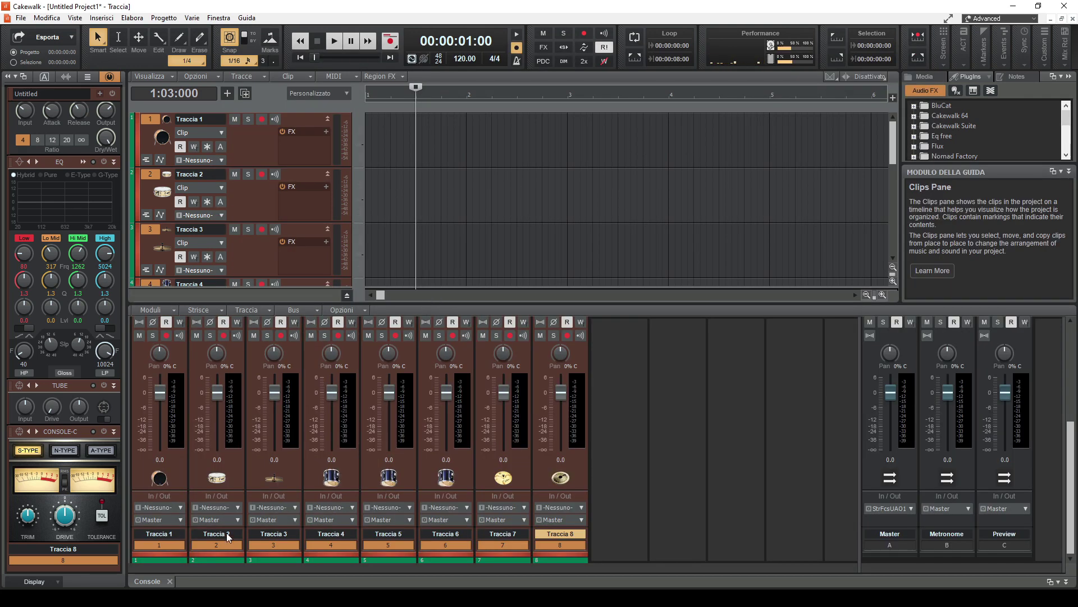
right_click(167, 582)
left_click(179, 573)
double_click(495, 321)
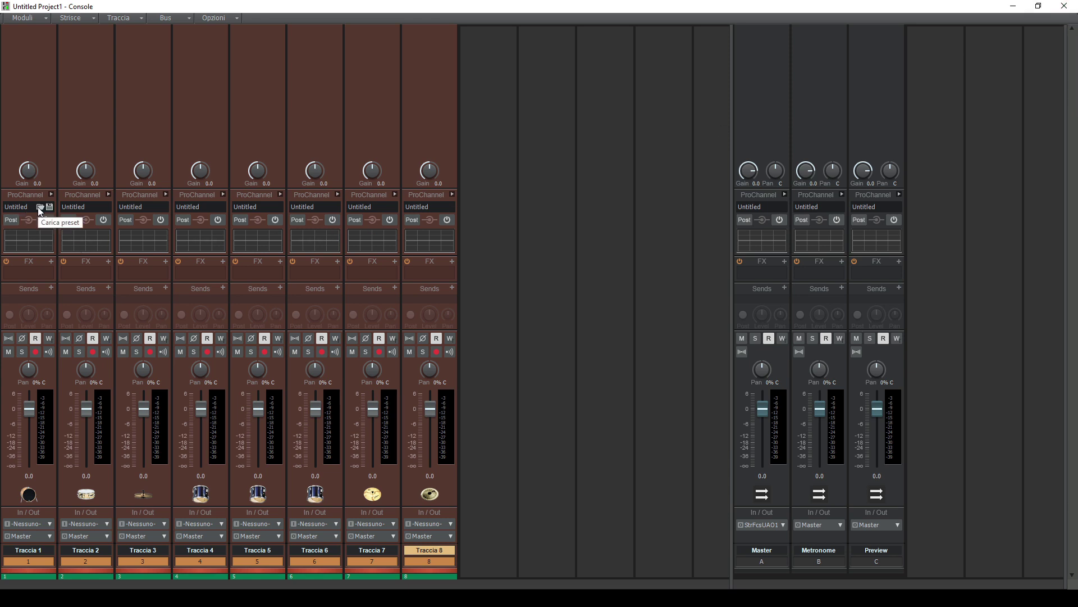
Try to load the Drums - Warm S-Type ProChannel preset on Traccia 1 and check its ProChannel modules
left_click(39, 207)
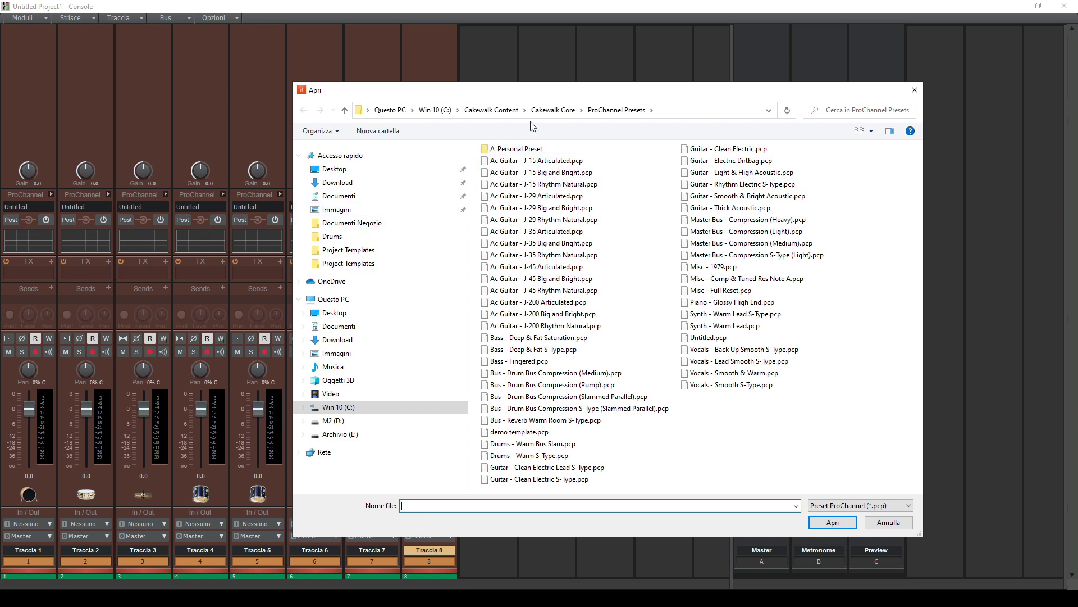
left_click_drag(542, 92, 435, 58)
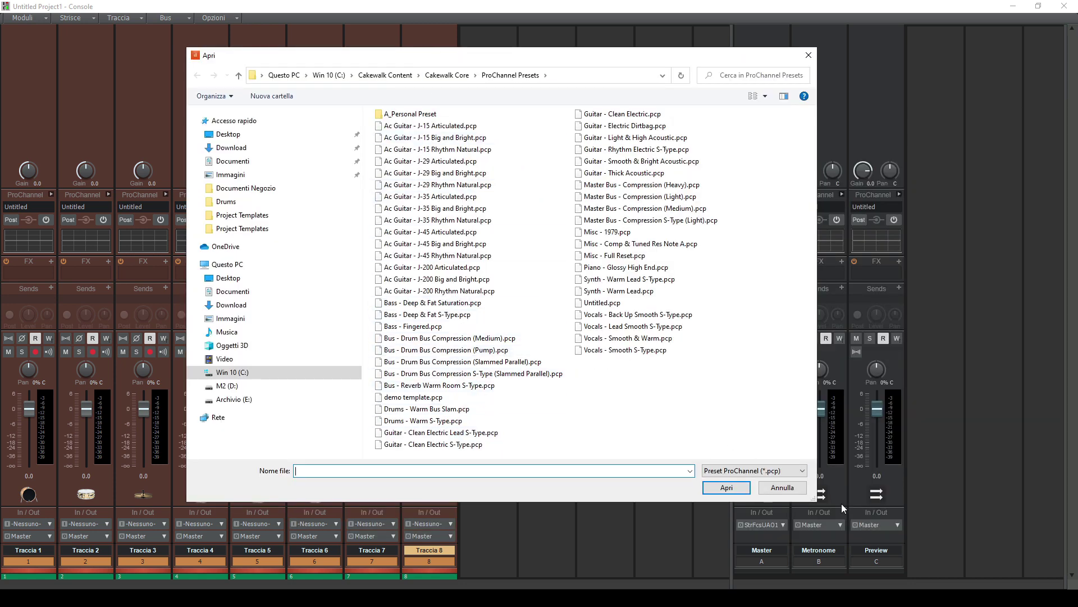
left_click_drag(816, 497, 930, 534)
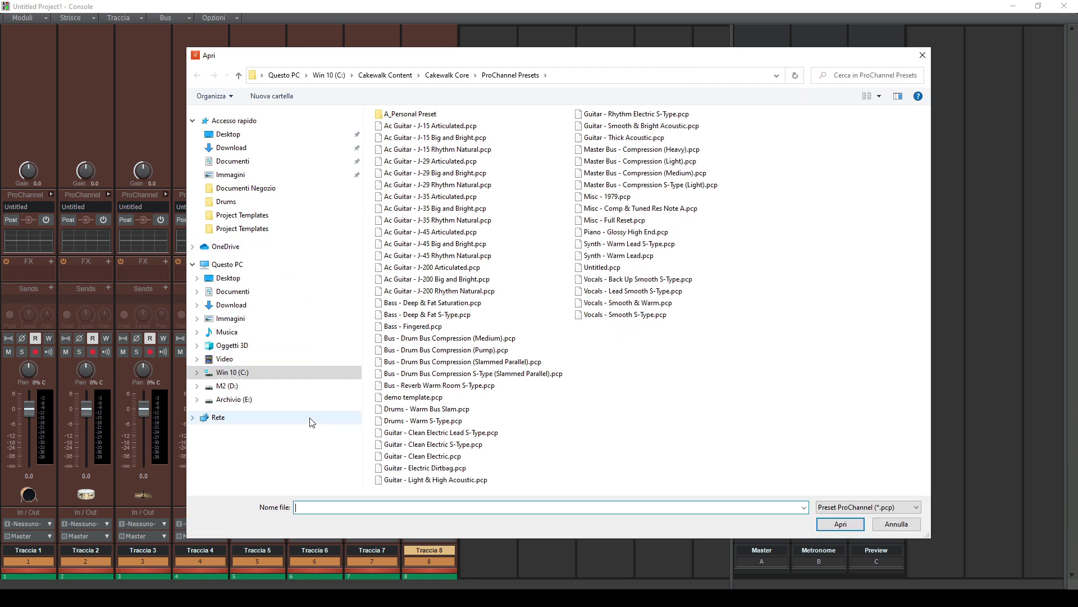
left_click(402, 423)
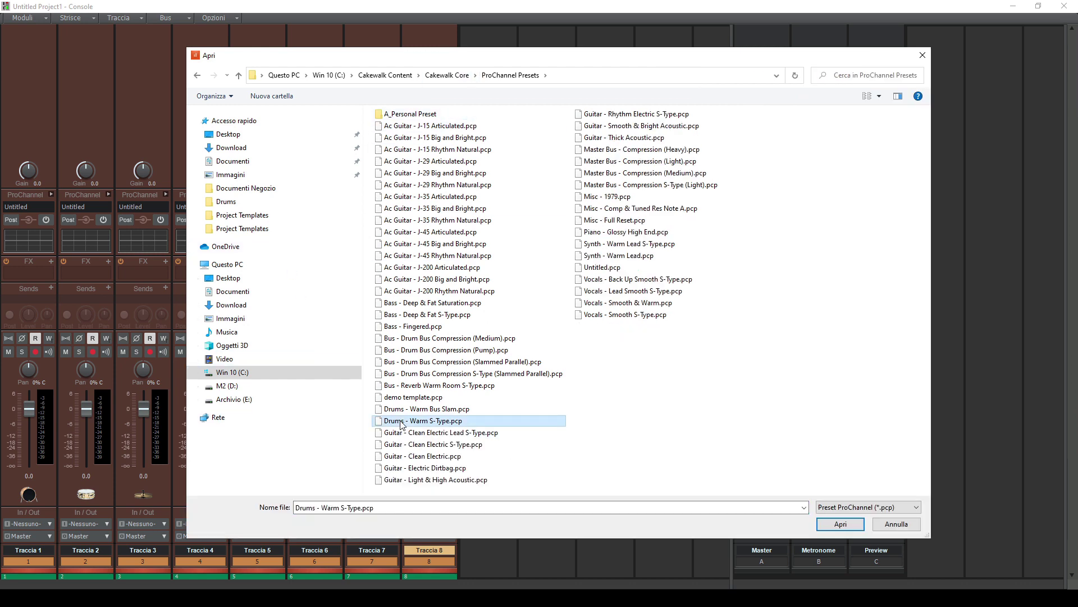
double_click(402, 423)
left_click(51, 194)
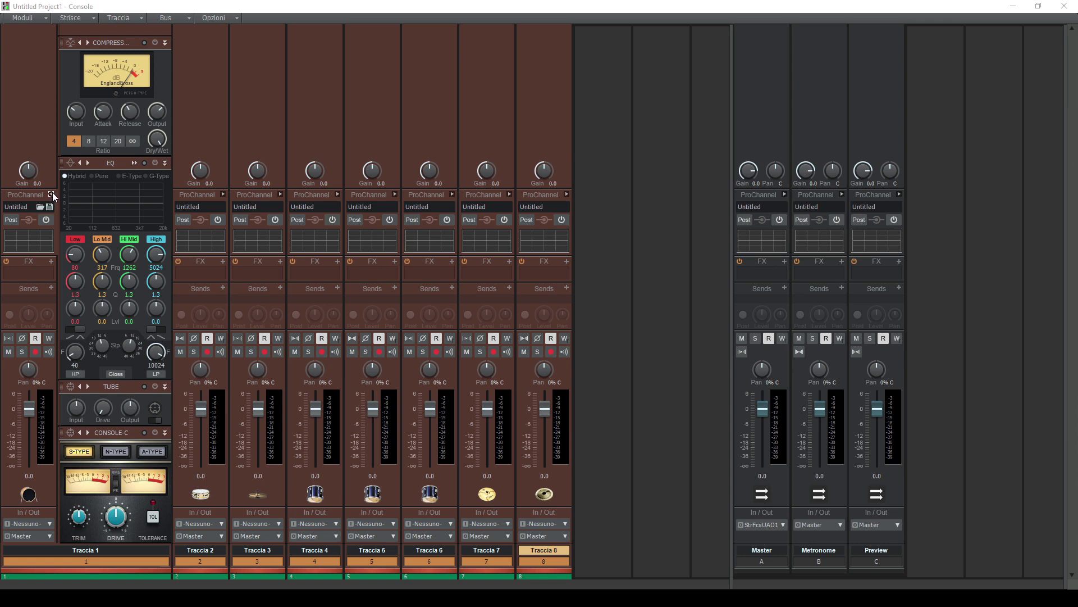
left_click(51, 195)
Load the Drums - Warm Bus Slam ProChannel preset on Traccia 1 and apply the Drums - Kick: 02 preset to its EQ
left_click(40, 207)
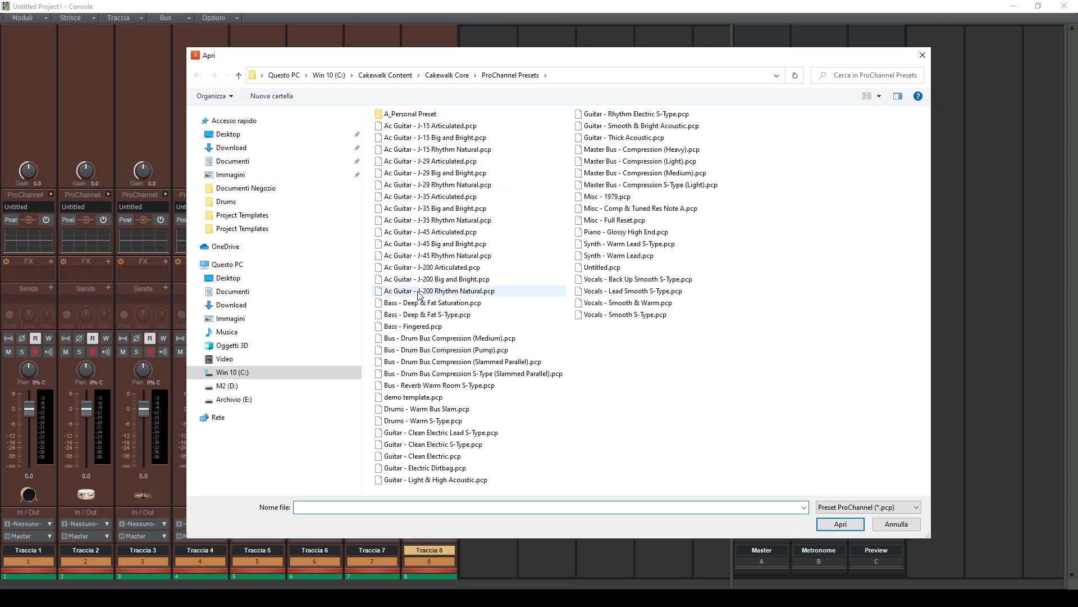
double_click(427, 409)
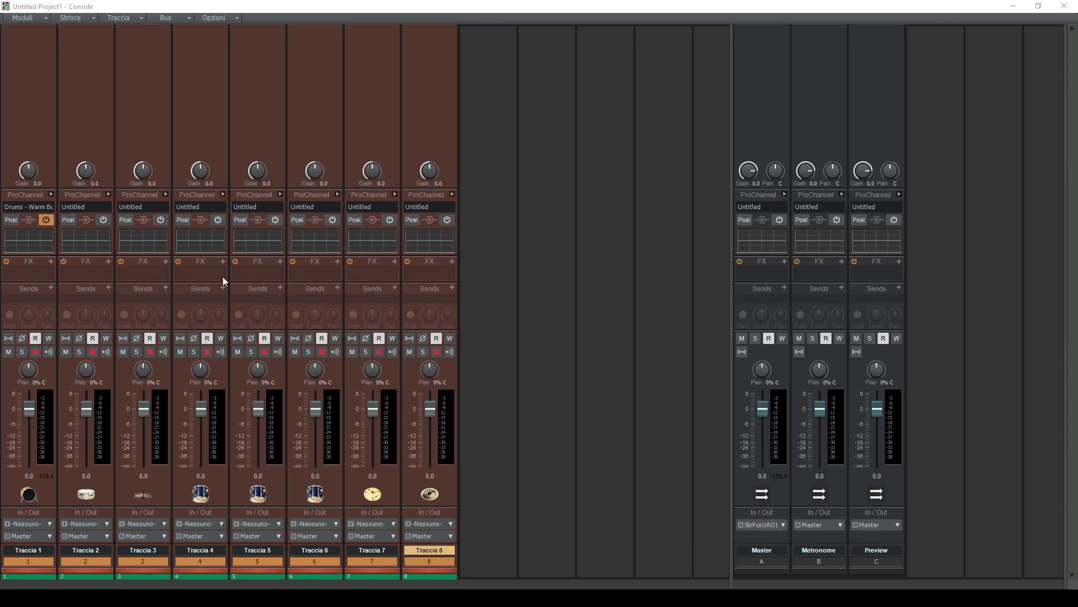
left_click(51, 195)
left_click(70, 327)
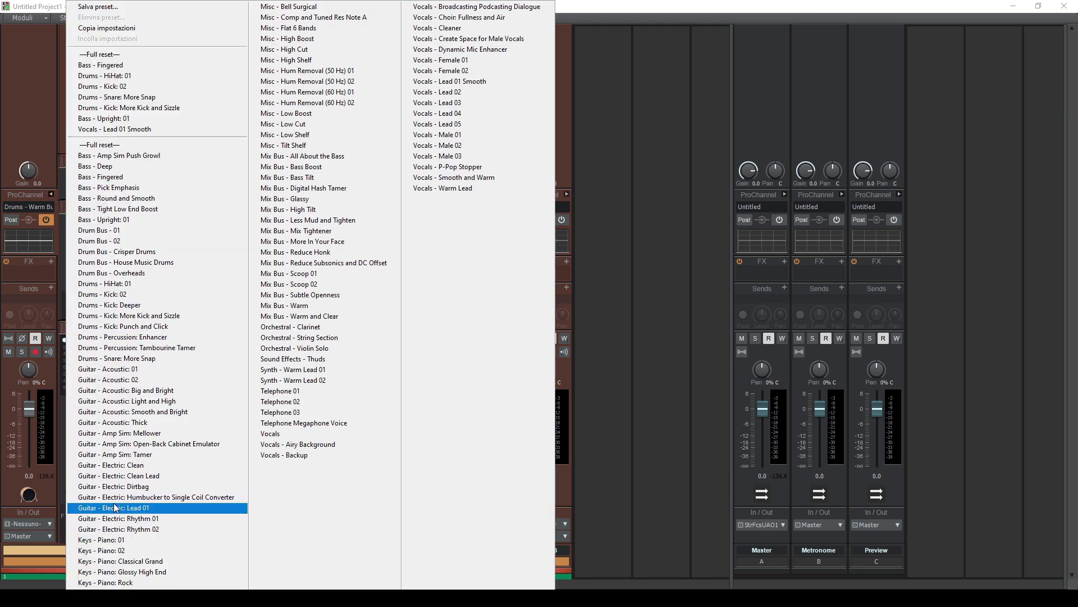
left_click(128, 295)
left_click(51, 194)
Load the Drums - Warm S-Type ProChannel preset on Traccia 2 through Traccia 8 together
left_click(84, 561)
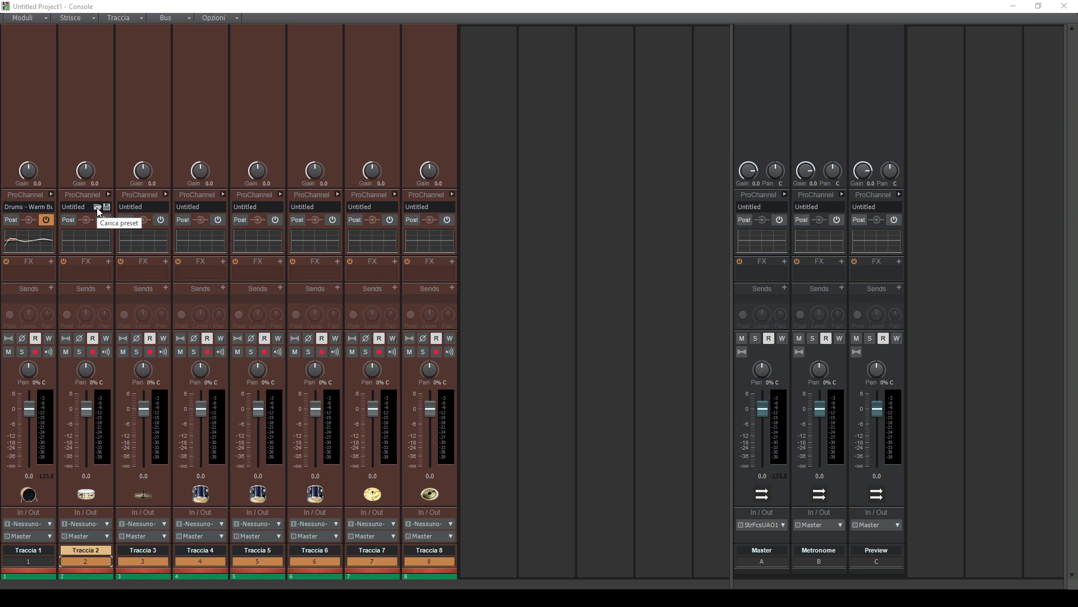
left_click(97, 207)
left_click(419, 421)
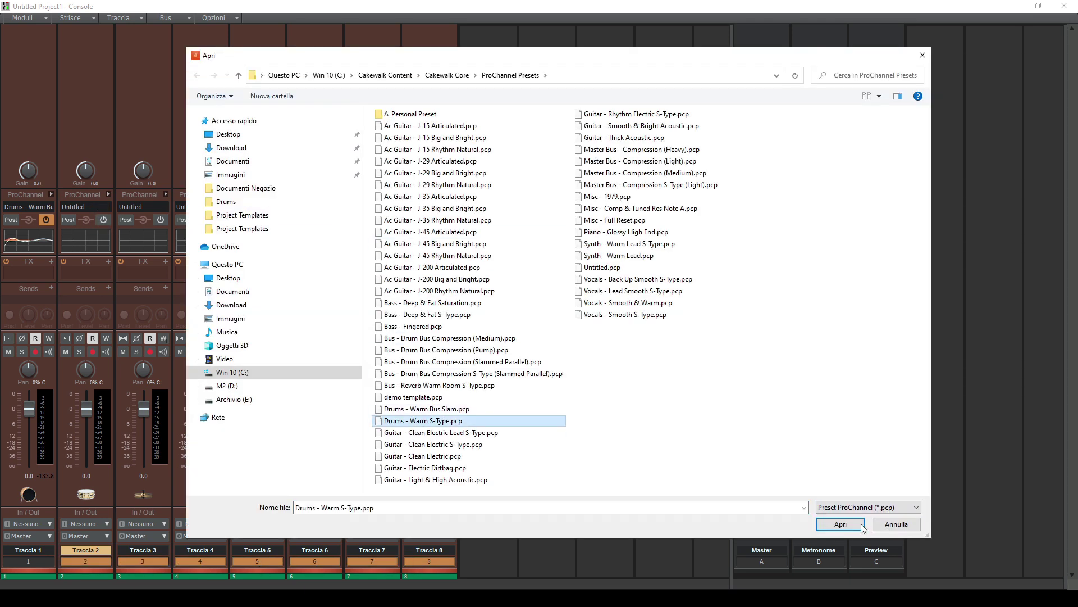
left_click(820, 521)
Apply the Drums - Snare: More Snap preset to the EQ of Traccia 2 and collapse its ProChannel
left_click(108, 195)
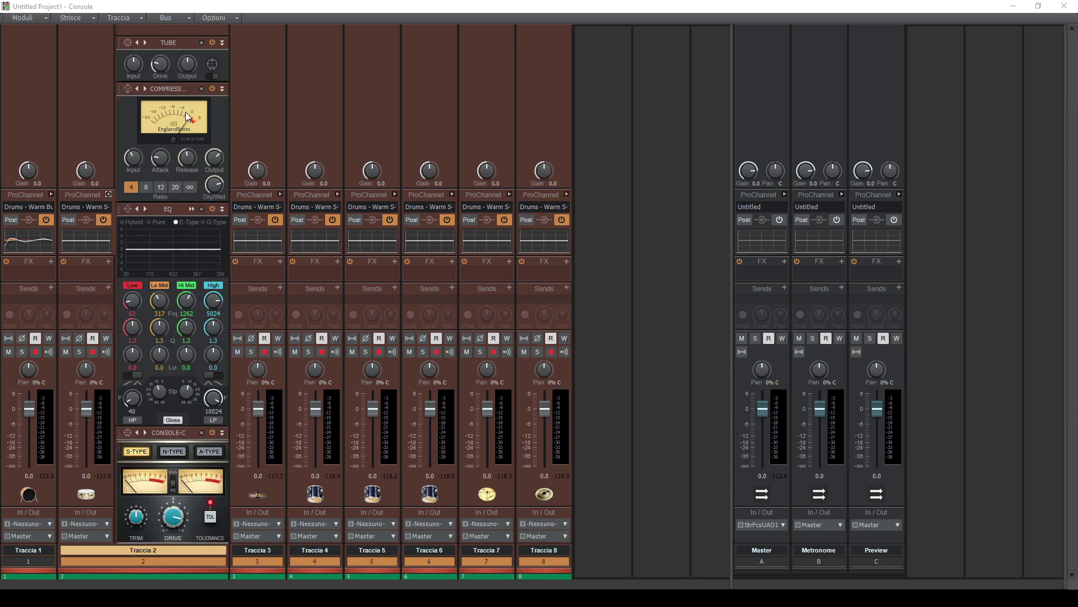
left_click(135, 209)
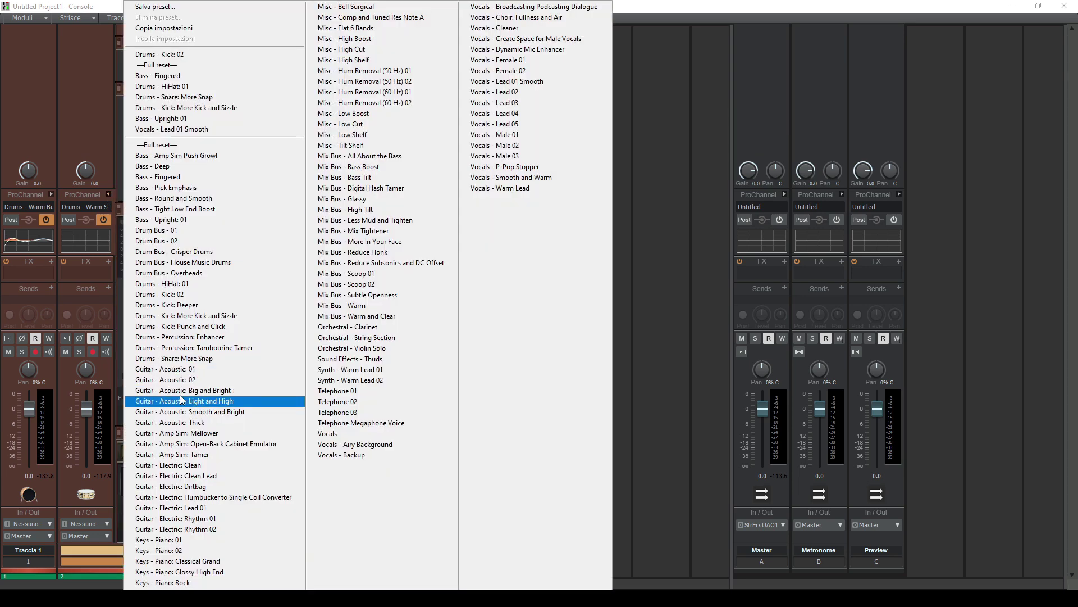
left_click(191, 359)
left_click(108, 194)
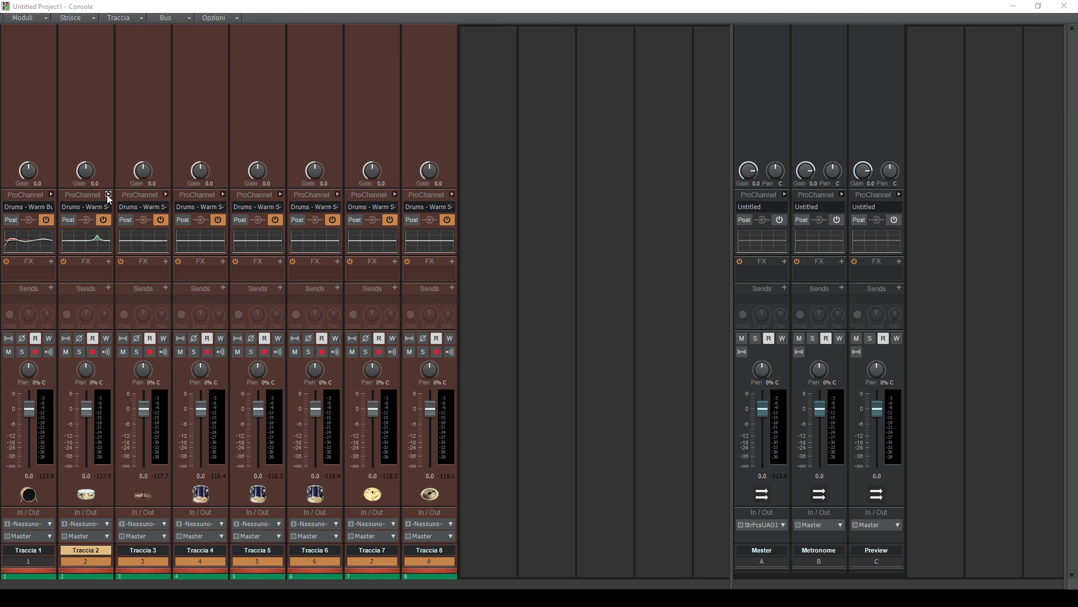
Apply the Drums - HiHat: 01 preset to the EQ of Traccia 3 and collapse its ProChannel
left_click(166, 195)
left_click(188, 210)
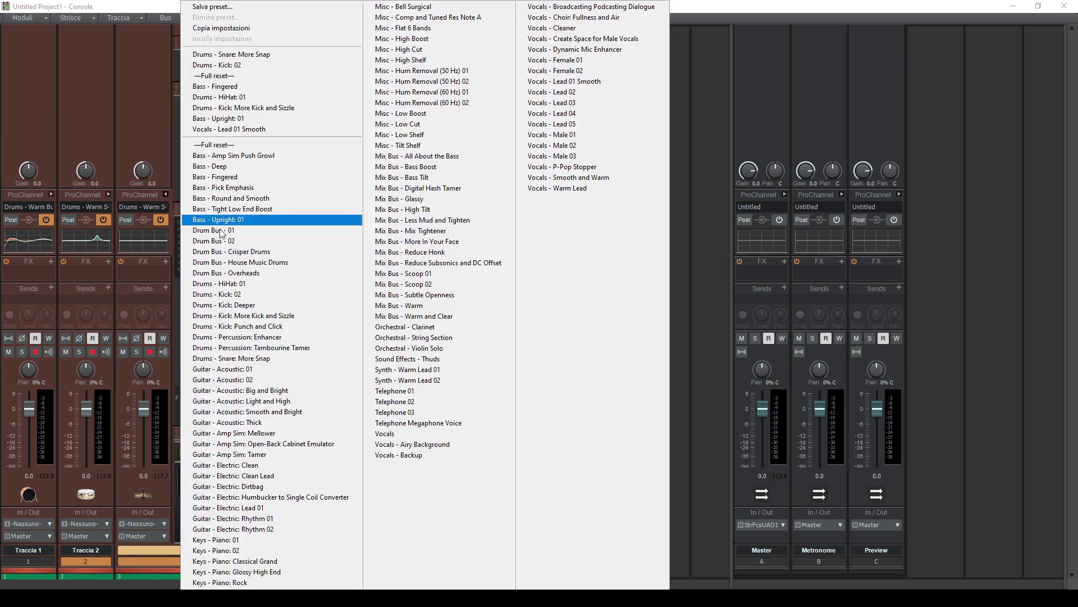
left_click(239, 289)
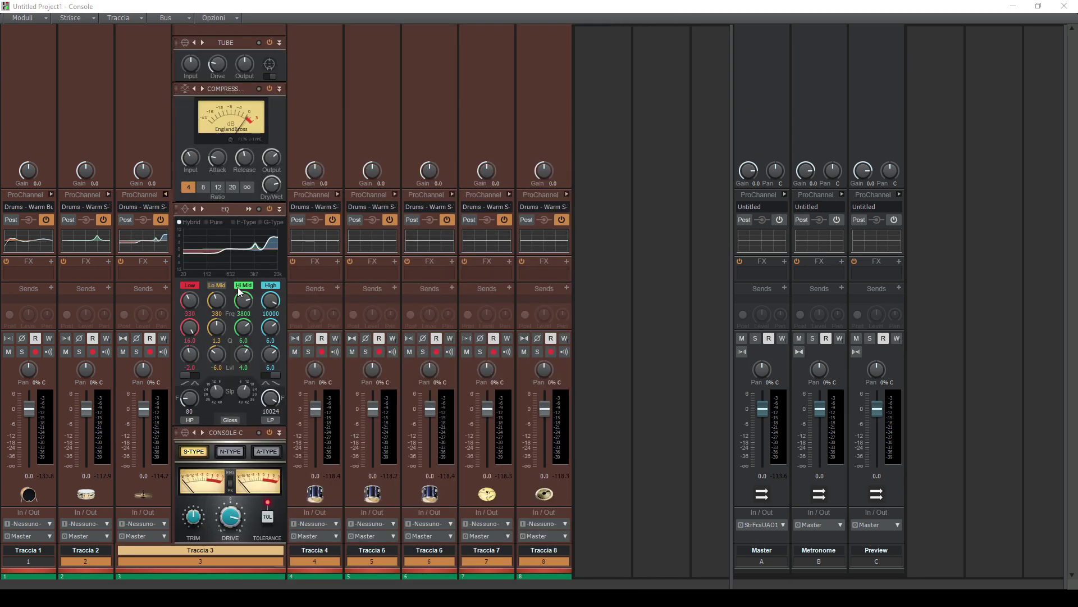
left_click(164, 194)
Apply the Drums - Percussion: Enhancer preset to the EQs of Traccia 4 and Traccia 5, collapsing each ProChannel
left_click(223, 195)
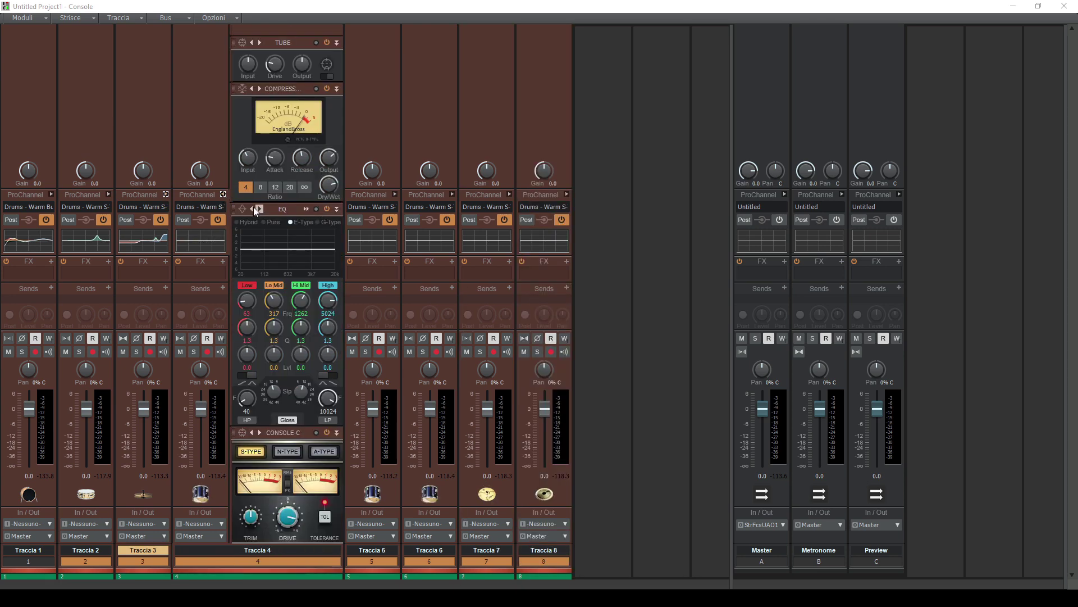
left_click(260, 212)
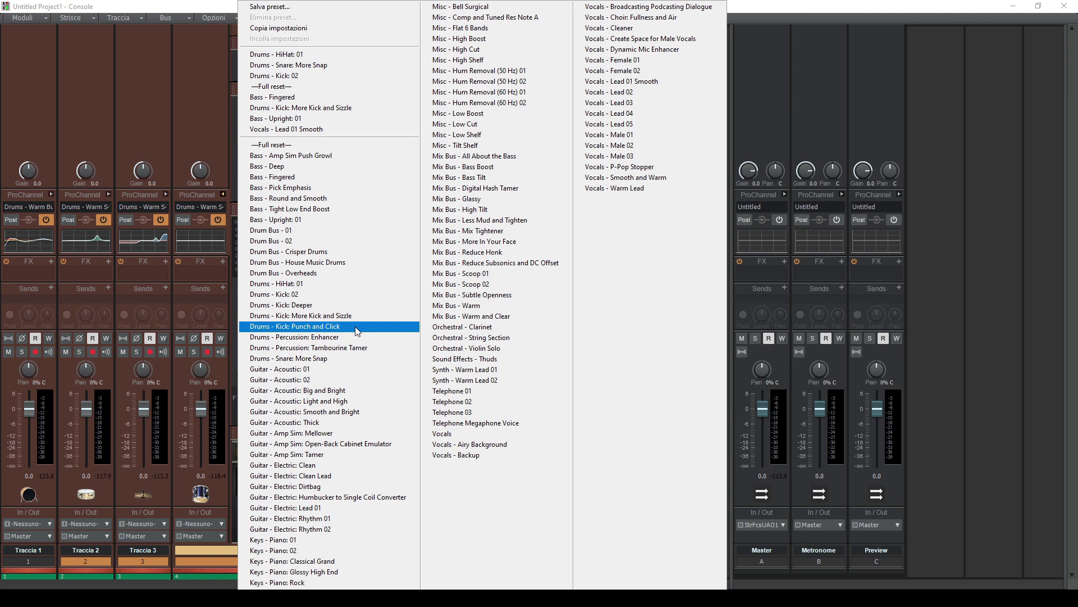
left_click(336, 337)
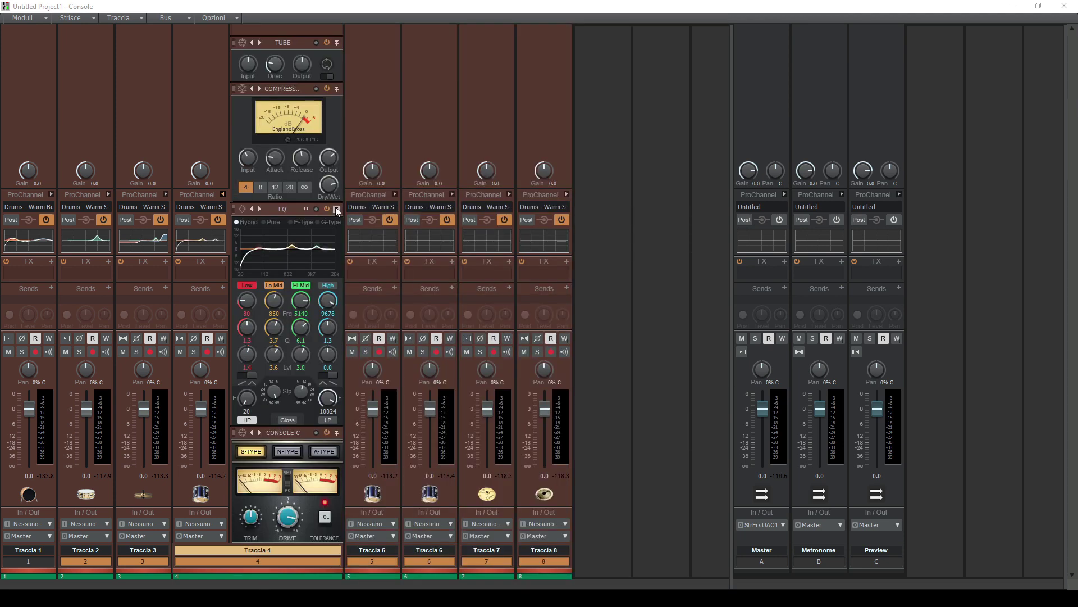
left_click(222, 194)
left_click(279, 194)
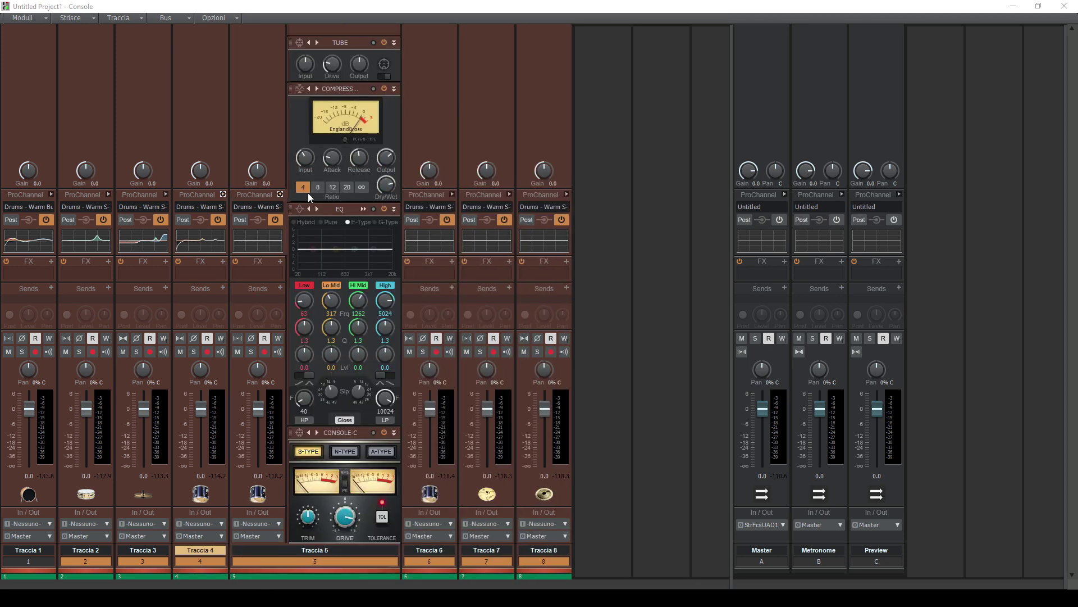
left_click(299, 210)
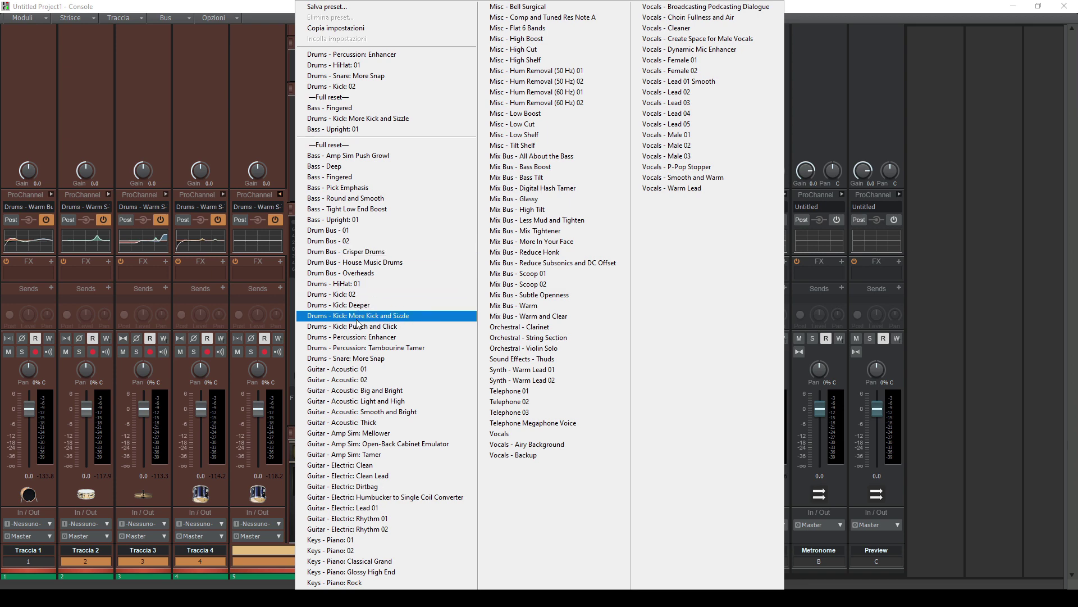
left_click(357, 349)
left_click(281, 195)
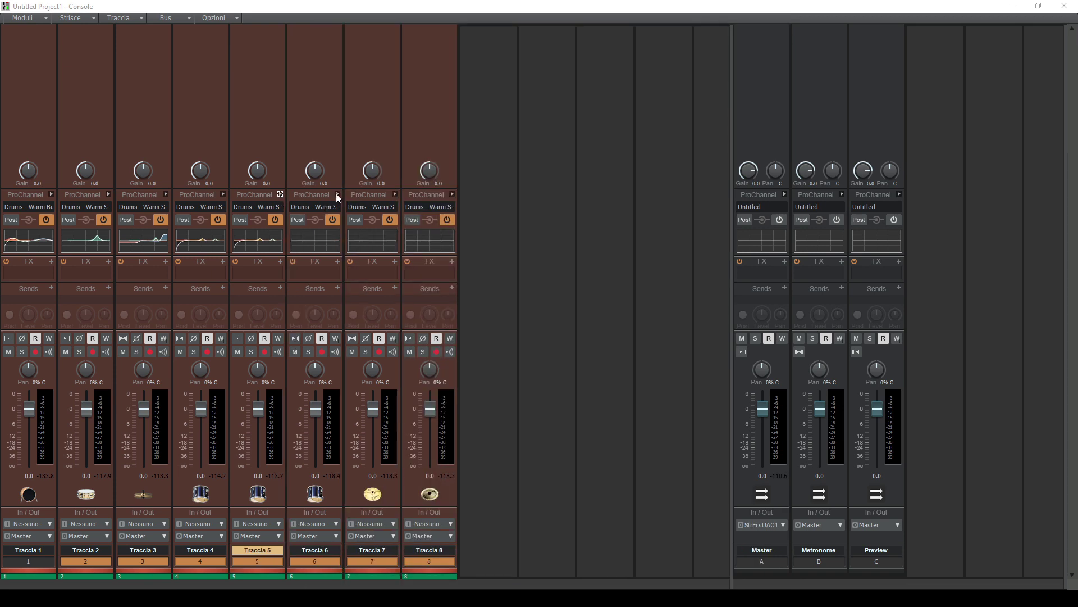
Apply the Drums - Percussion: Enhancer preset to the EQ of Traccia 6 and collapse its ProChannel
left_click(337, 195)
left_click(420, 208)
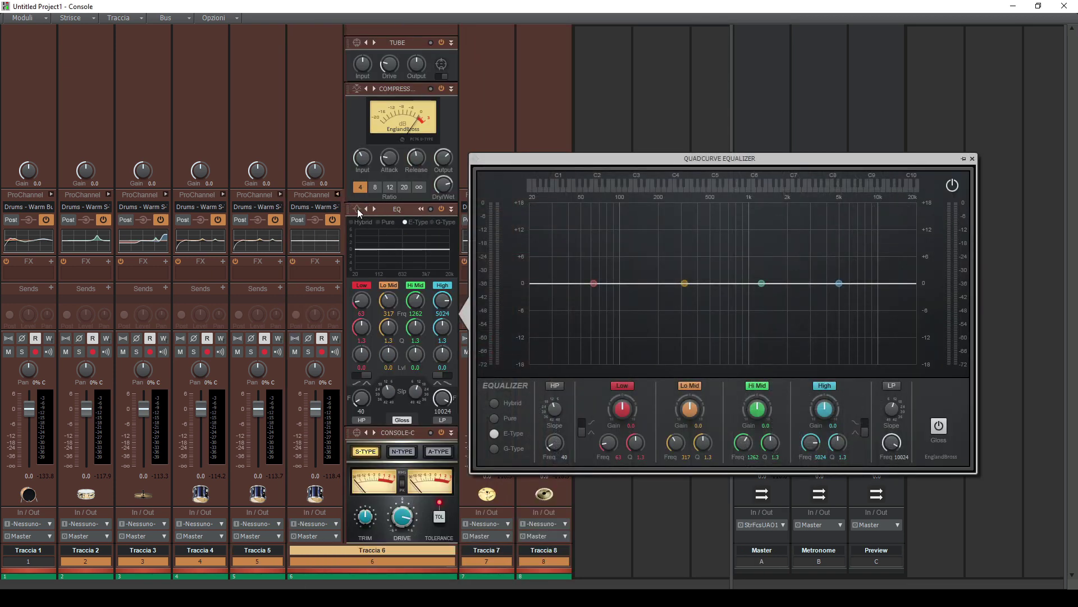
left_click(373, 205)
left_click(400, 319)
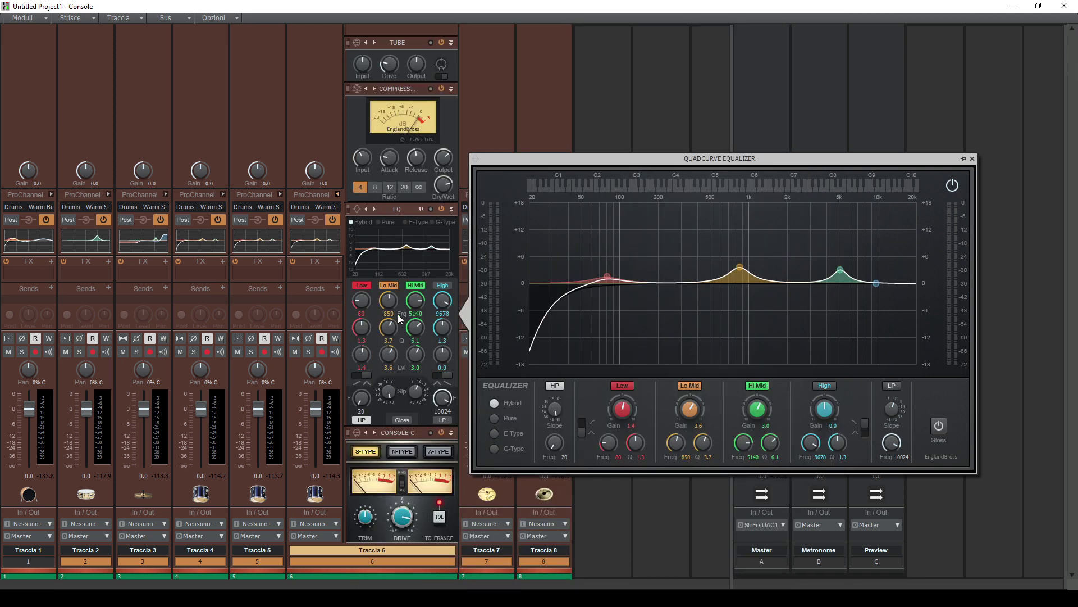
left_click(337, 194)
Apply the Drums - HiHat: 01 preset to the EQs of Traccia 7 and Traccia 8
left_click(395, 194)
left_click(421, 213)
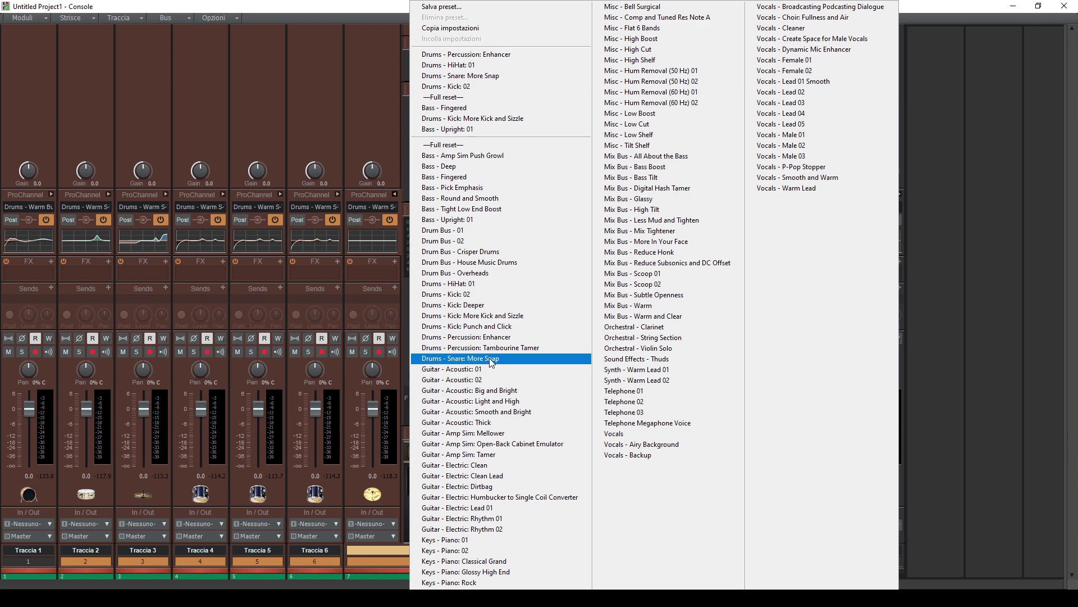
left_click(472, 289)
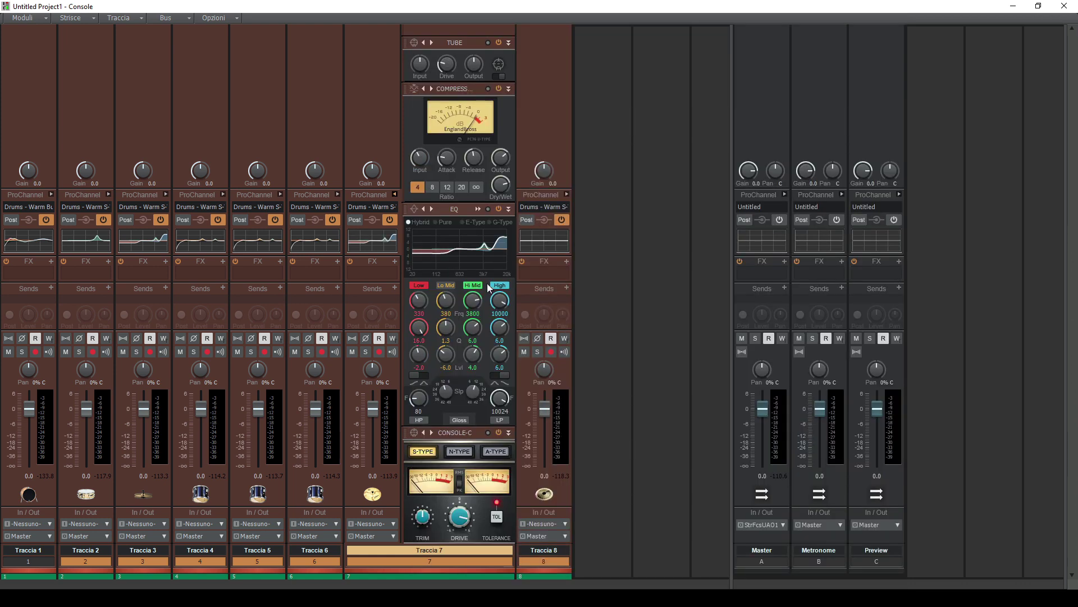
left_click(567, 194)
left_click(585, 209)
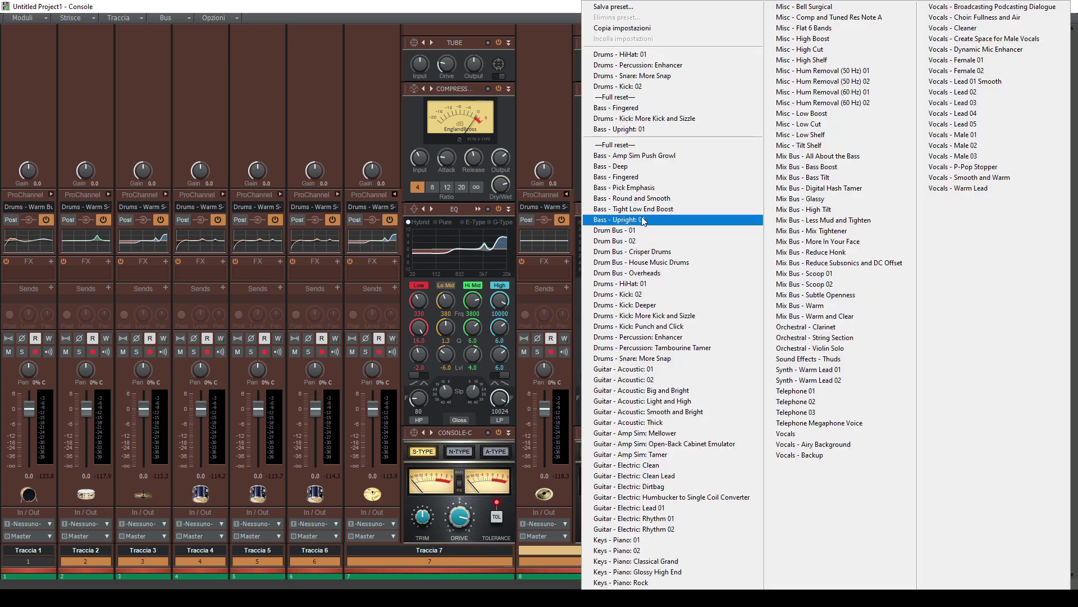
left_click(639, 286)
In the expanded equalizer of Traccia 7, lower the Hi Mid gain to 1.2 and the High gain to 4.0
left_click(478, 208)
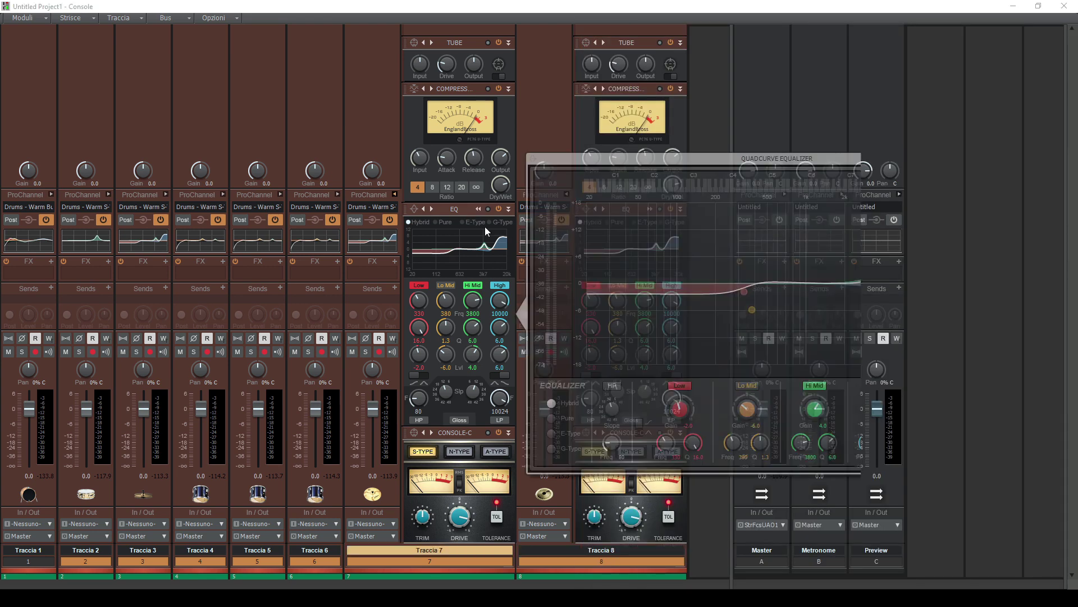
left_click_drag(815, 410, 814, 412)
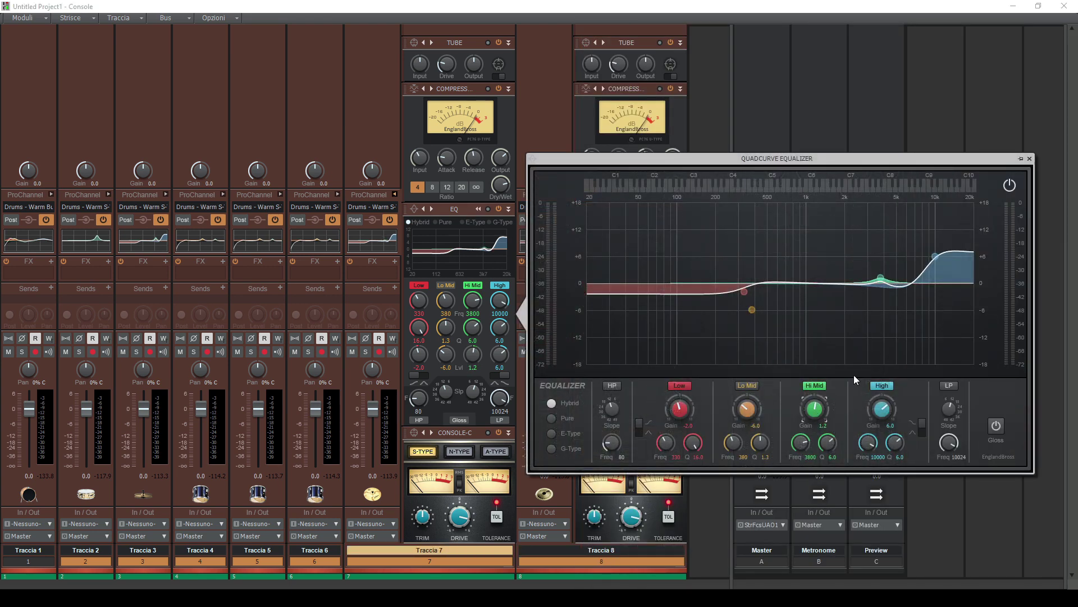
left_click_drag(882, 408, 882, 418)
left_click(1030, 159)
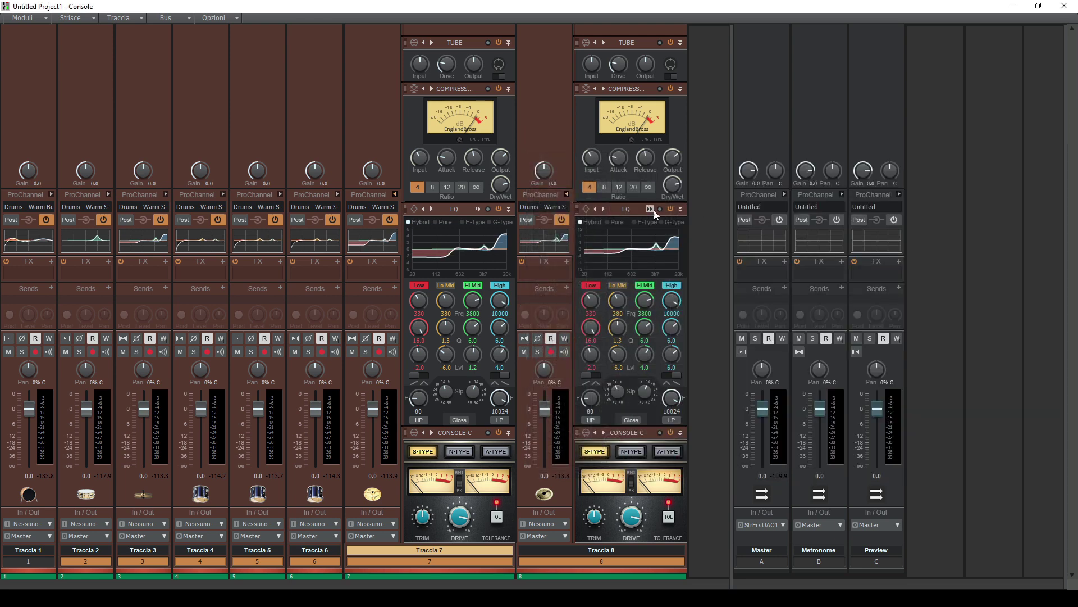
In the expanded equalizer of Traccia 8, lower the Hi Mid gain to 1.0 and the High gain to 3.0
left_click(650, 209)
left_click_drag(341, 409, 341, 416)
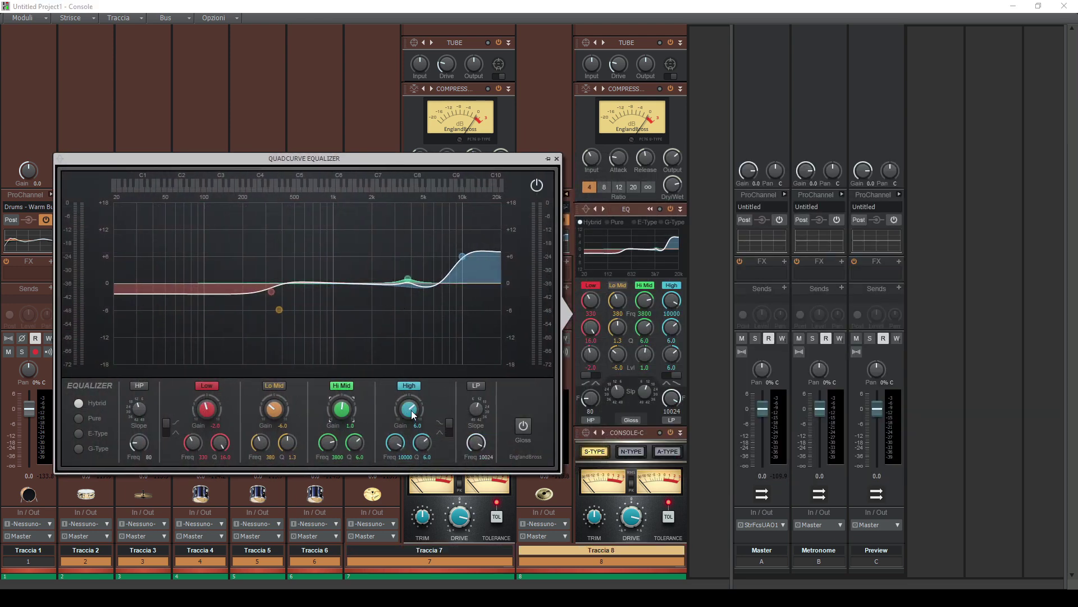
left_click_drag(409, 409, 409, 424)
left_click(557, 158)
Collapse the ProChannels of Traccia 7 and Traccia 8 and close the console window
left_click(395, 195)
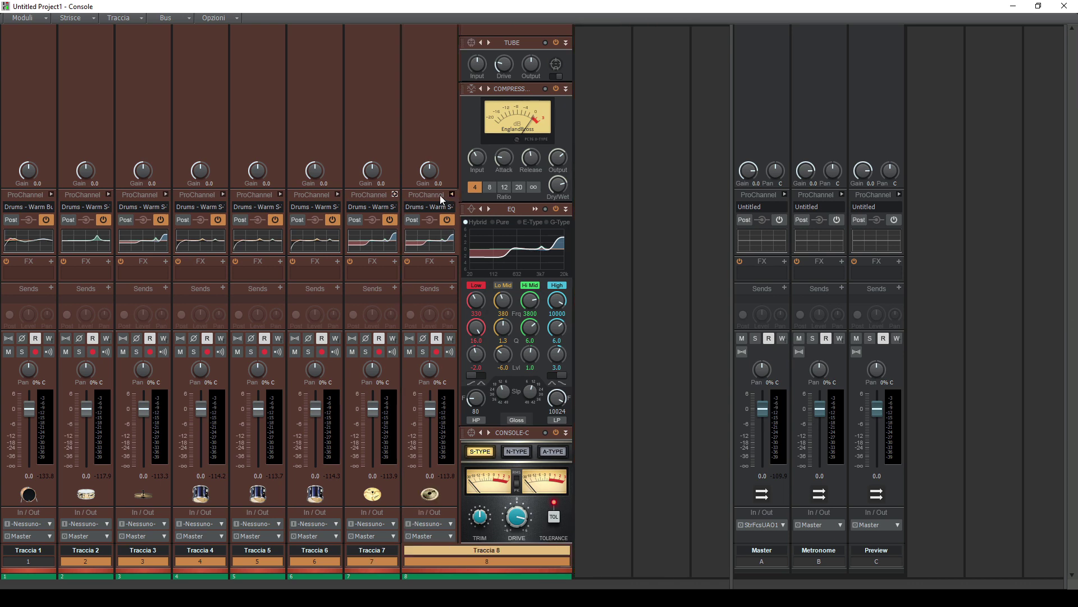
left_click(451, 194)
left_click(1064, 5)
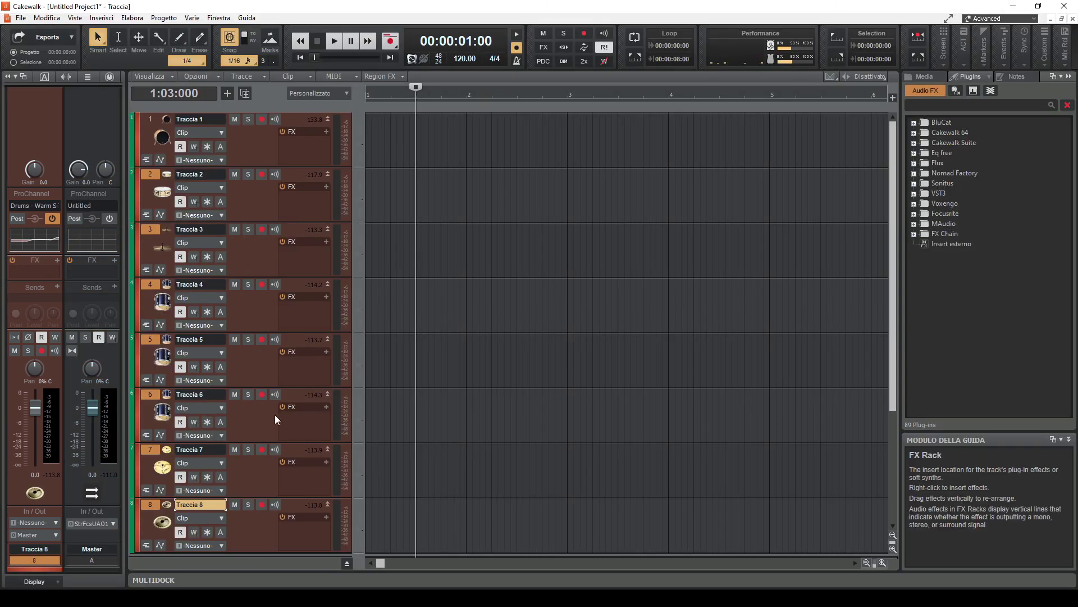
Start saving the project under a new name and browse to C:\Cakewalk Content\Cakewalk Core\Project Templates
left_click(21, 17)
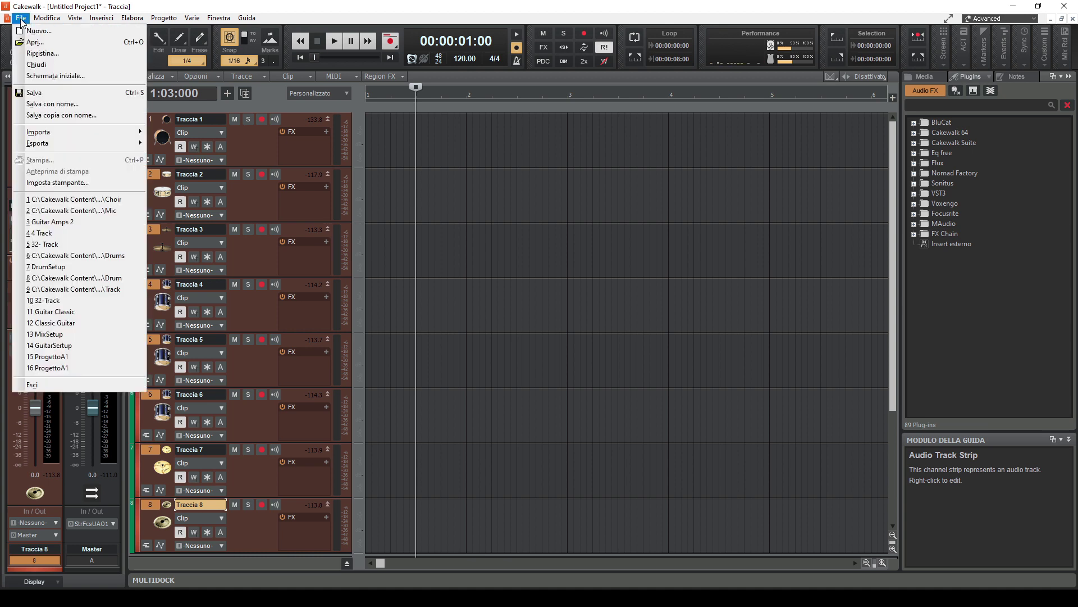
left_click(58, 105)
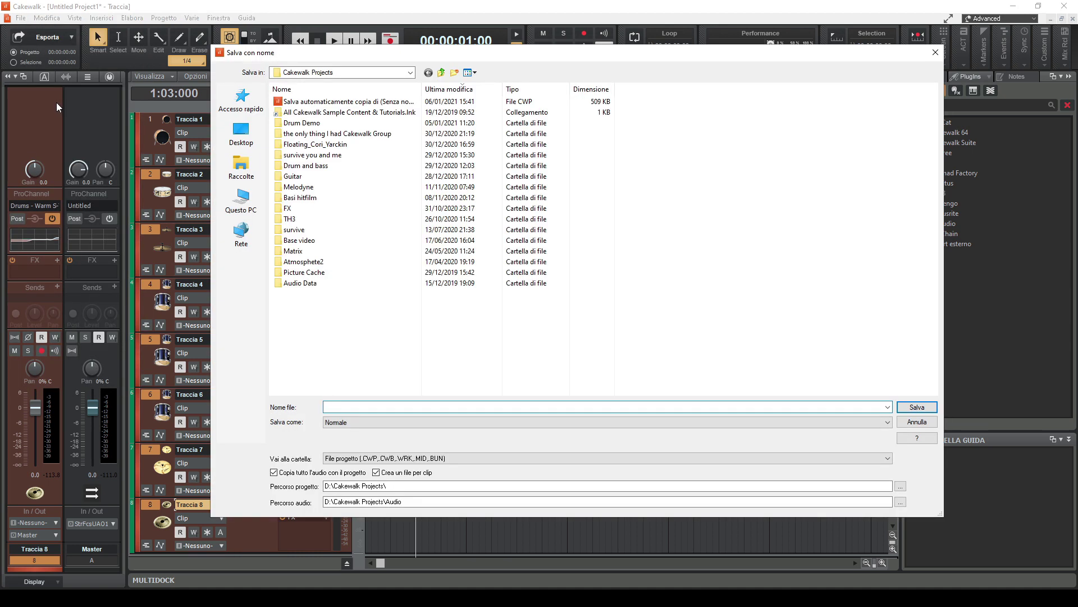
left_click(244, 207)
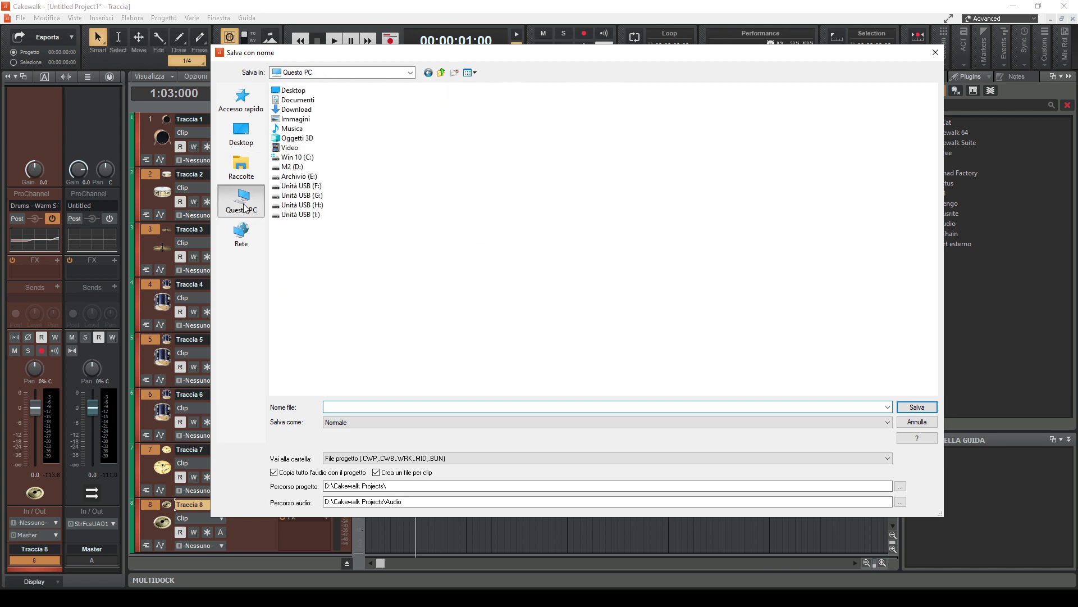
double_click(309, 158)
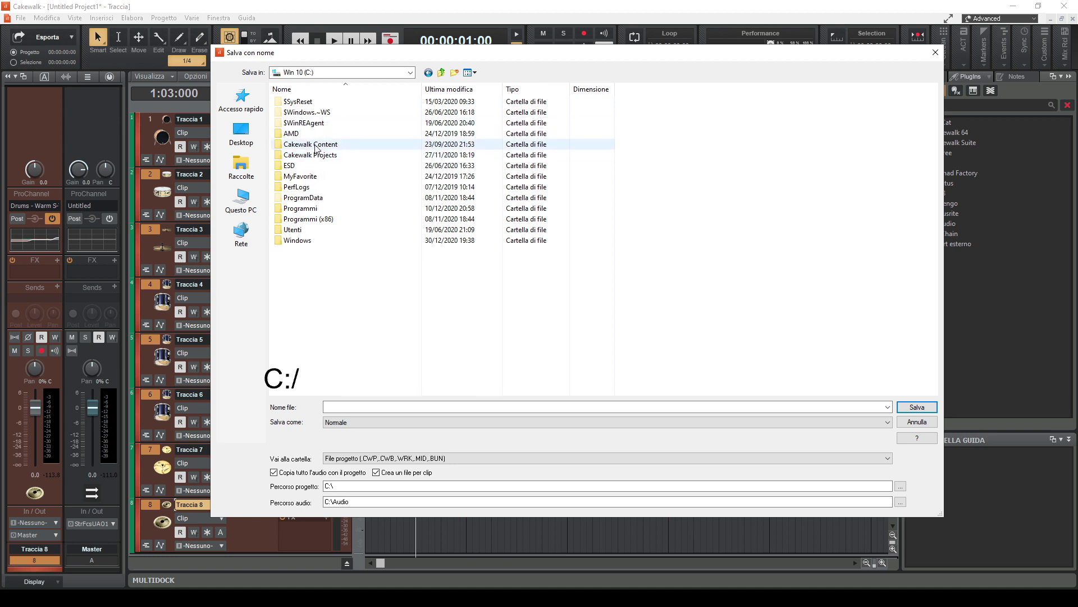
double_click(315, 145)
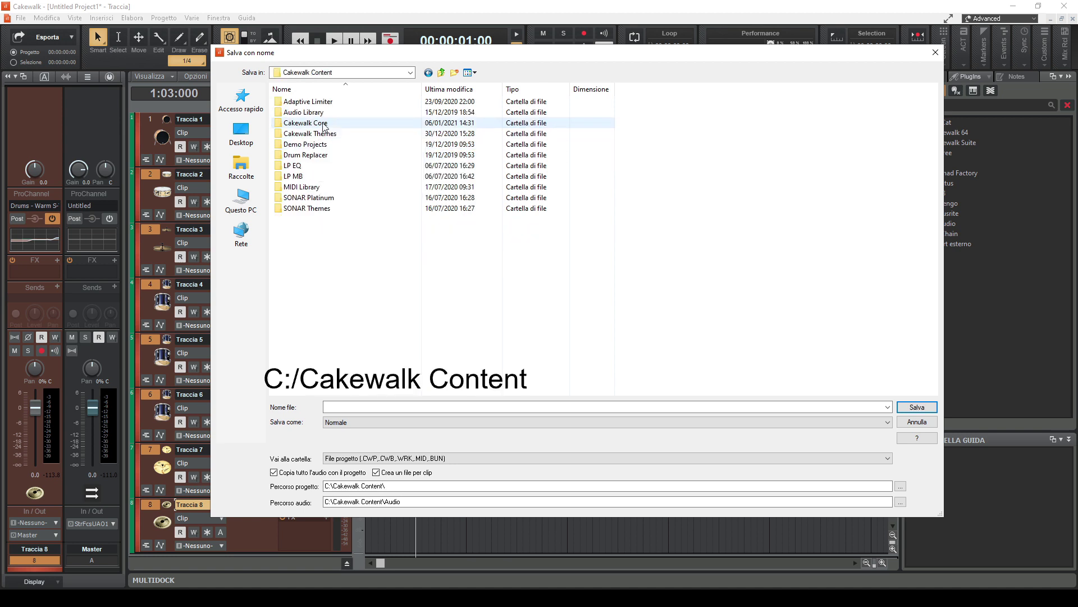
double_click(325, 125)
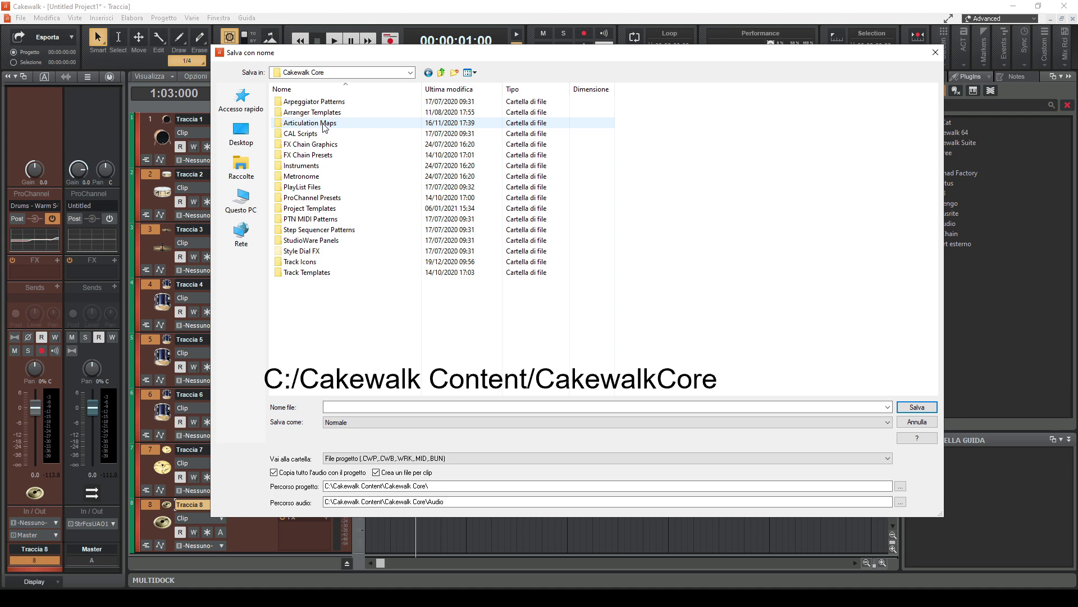
double_click(324, 209)
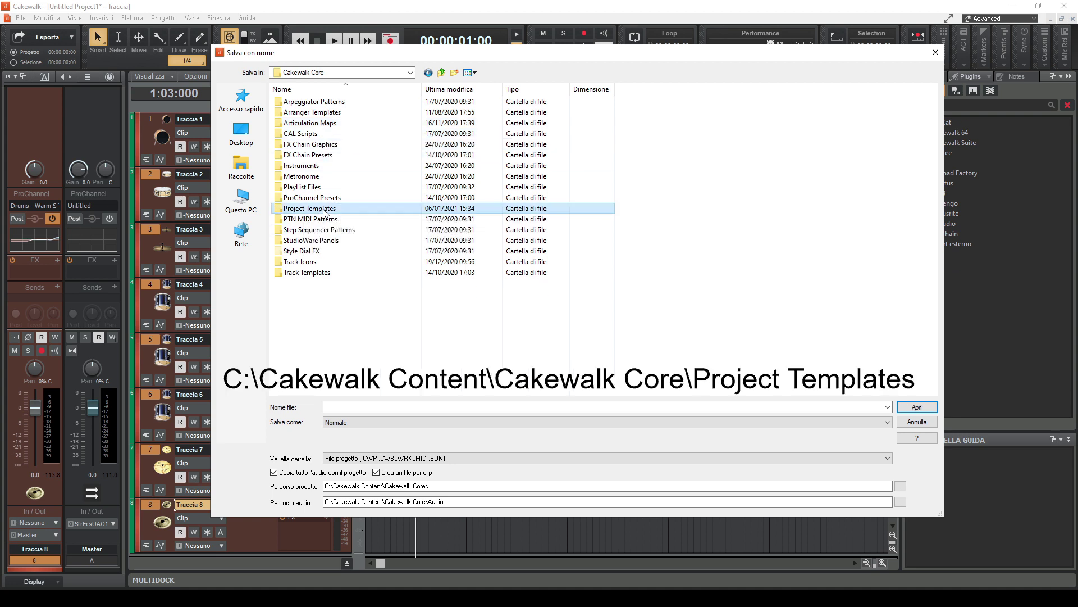
Save the project as a template (Modello) named Drums.cwt in the Project Templates folder
left_click(351, 428)
left_click(343, 440)
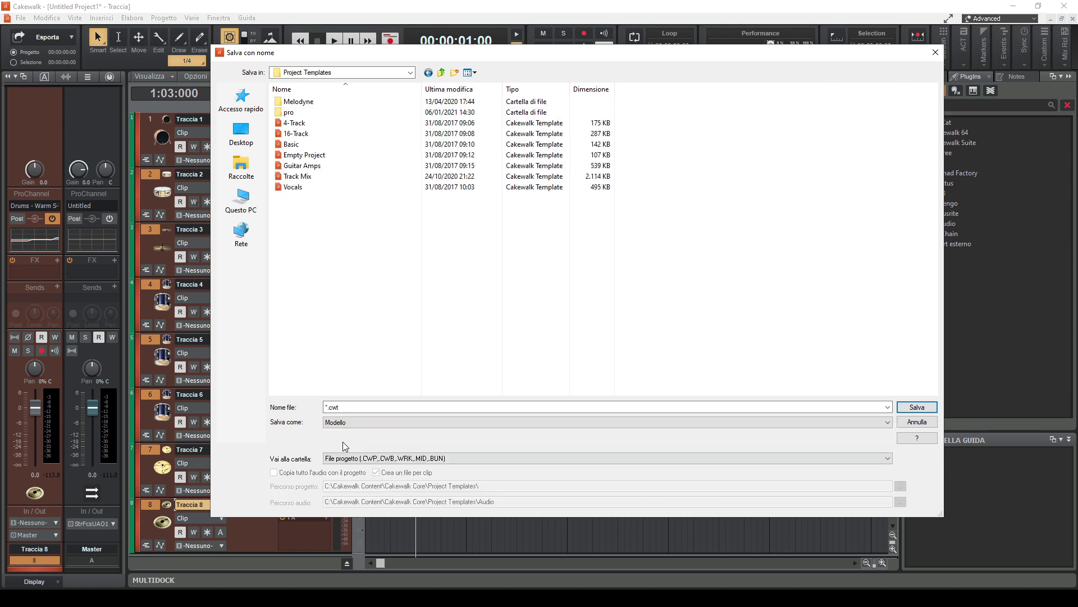
left_click(326, 406)
double_click(327, 408)
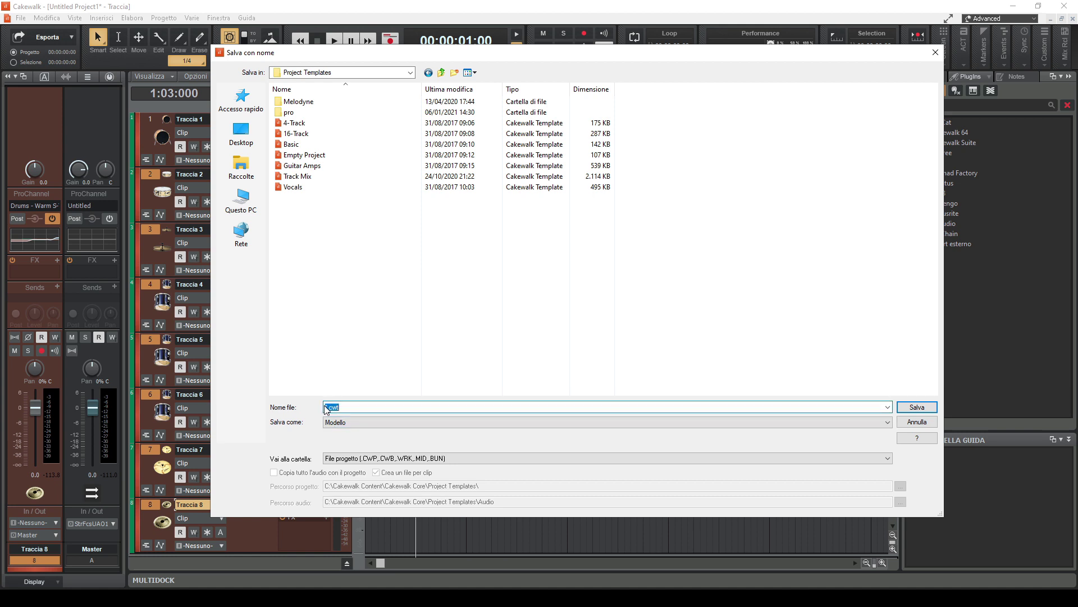
left_click(328, 406)
double_click(328, 406)
left_click(327, 406)
type("Drums")
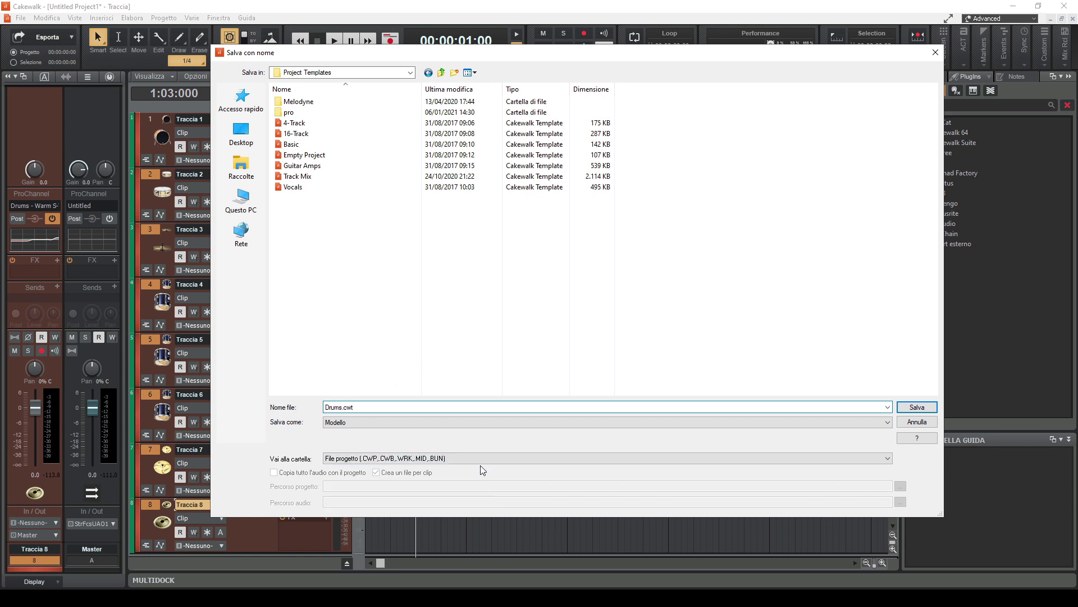
left_click(919, 406)
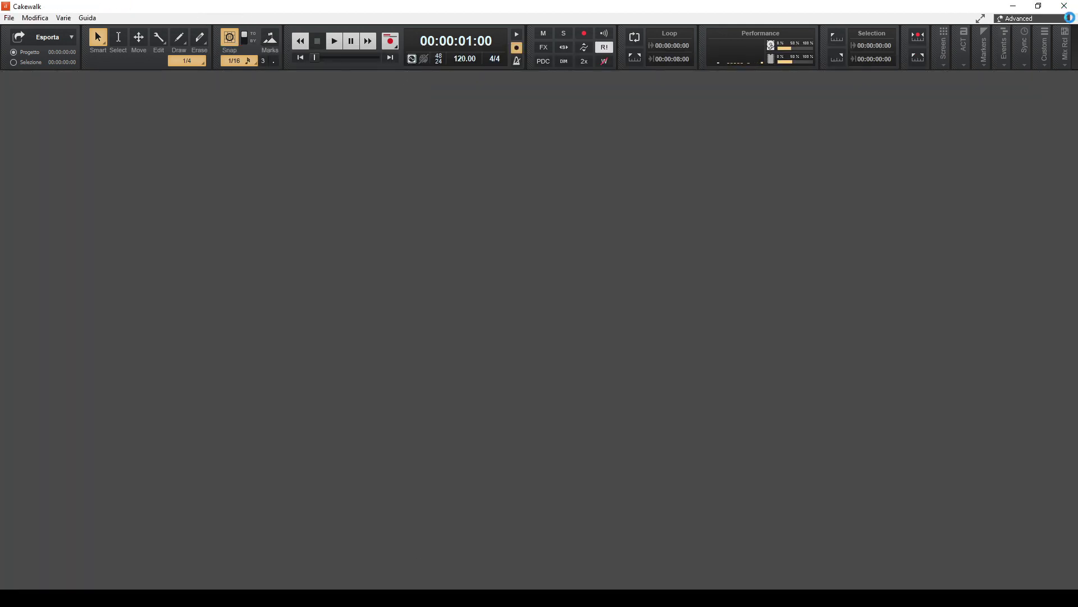
Close the current project and create a new one from the Drums.cwt template
left_click(1073, 19)
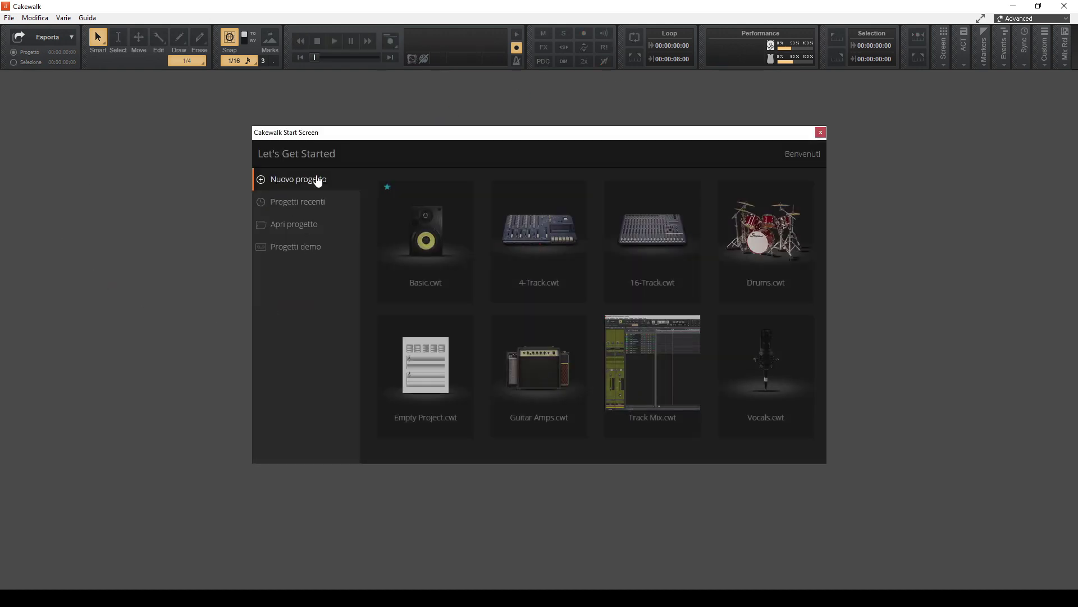
left_click_drag(427, 133, 391, 127)
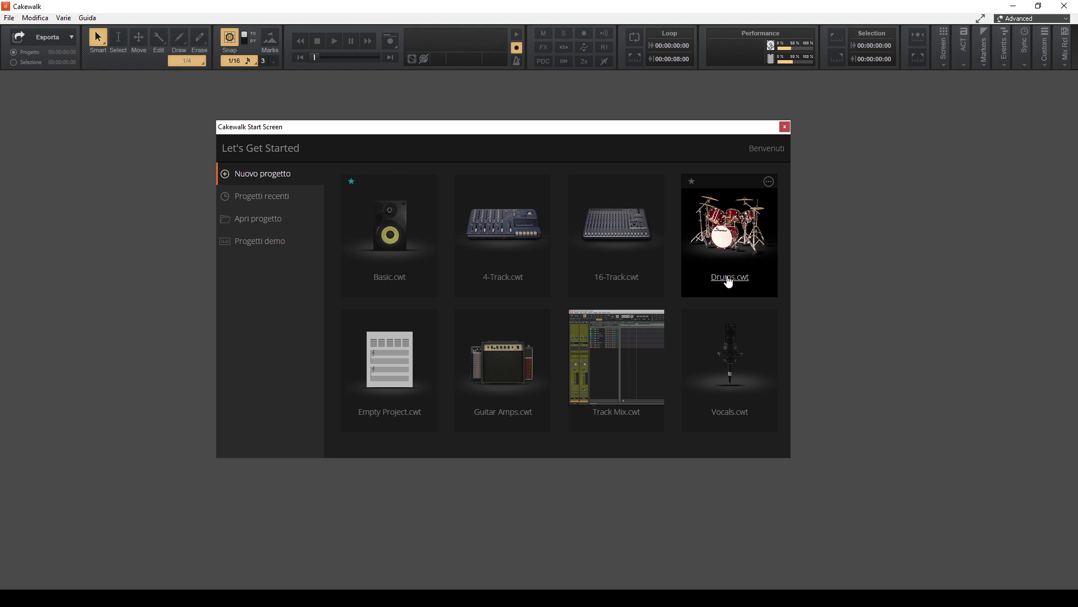
left_click(732, 219)
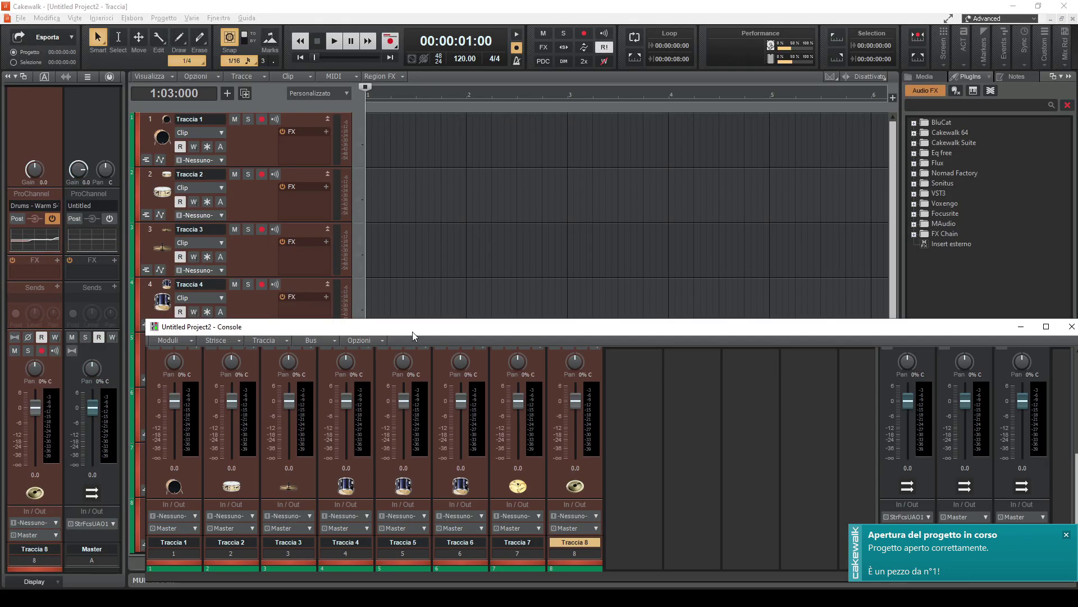
Maximize the console, examine the ProChannel modules of Traccia 6, shift the bus strips closer to the tracks, and close the console
double_click(412, 330)
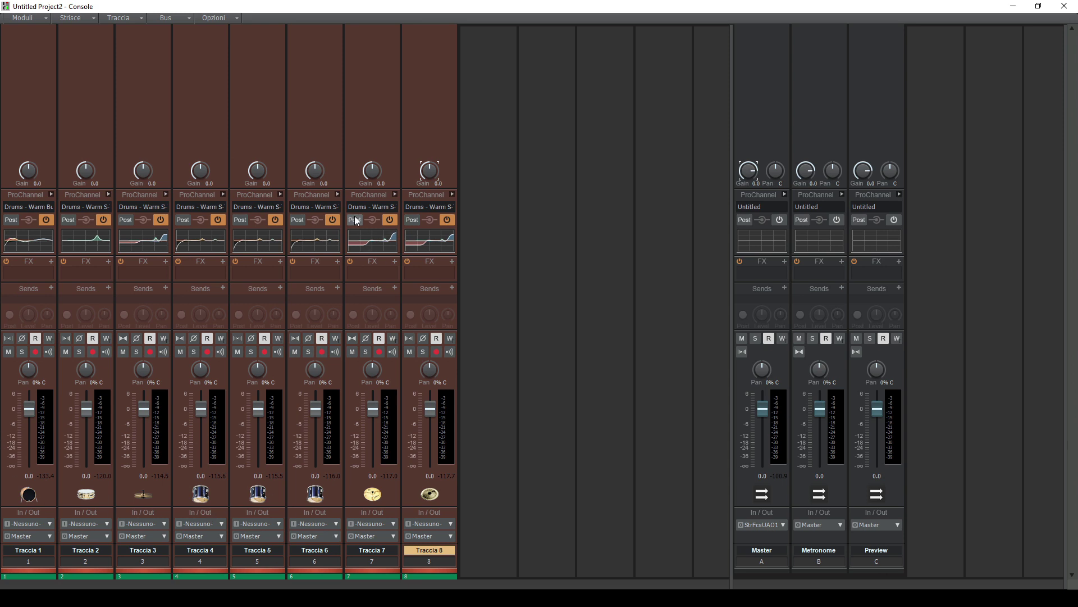
left_click(338, 194)
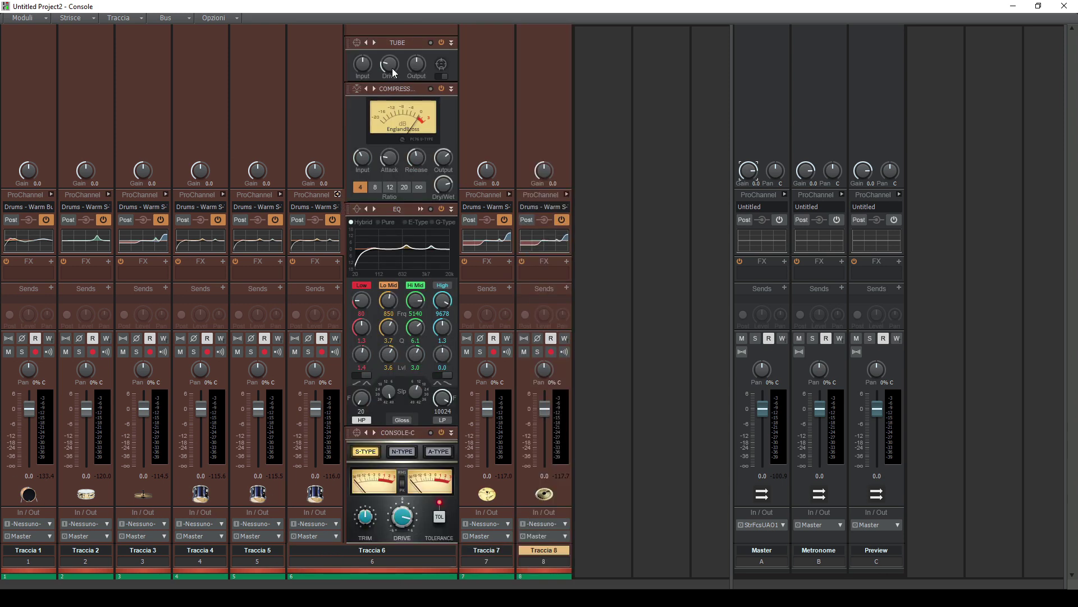
left_click(337, 194)
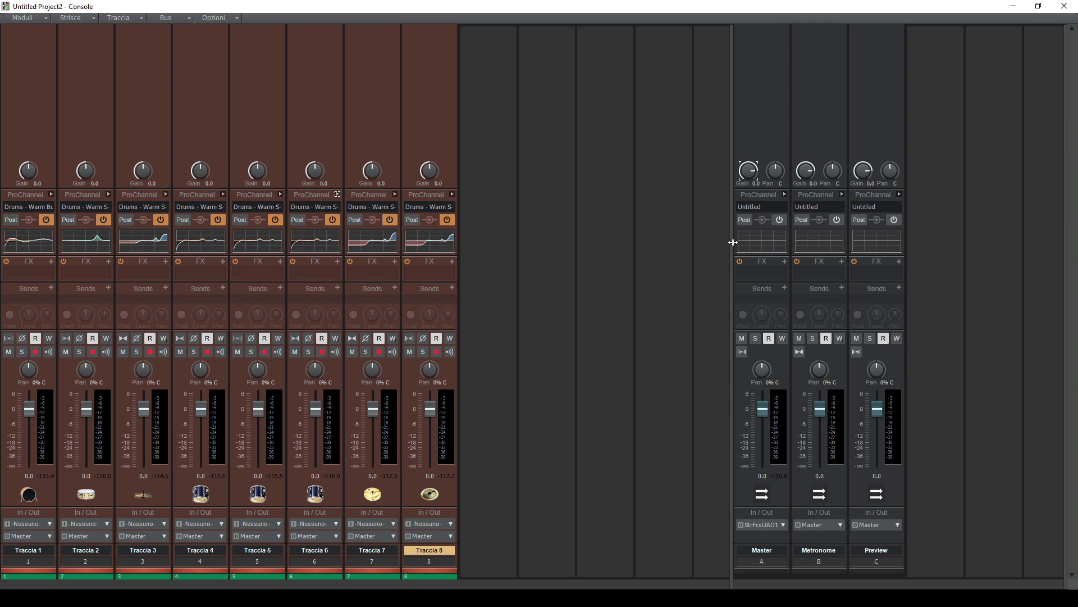
left_click_drag(734, 241, 497, 243)
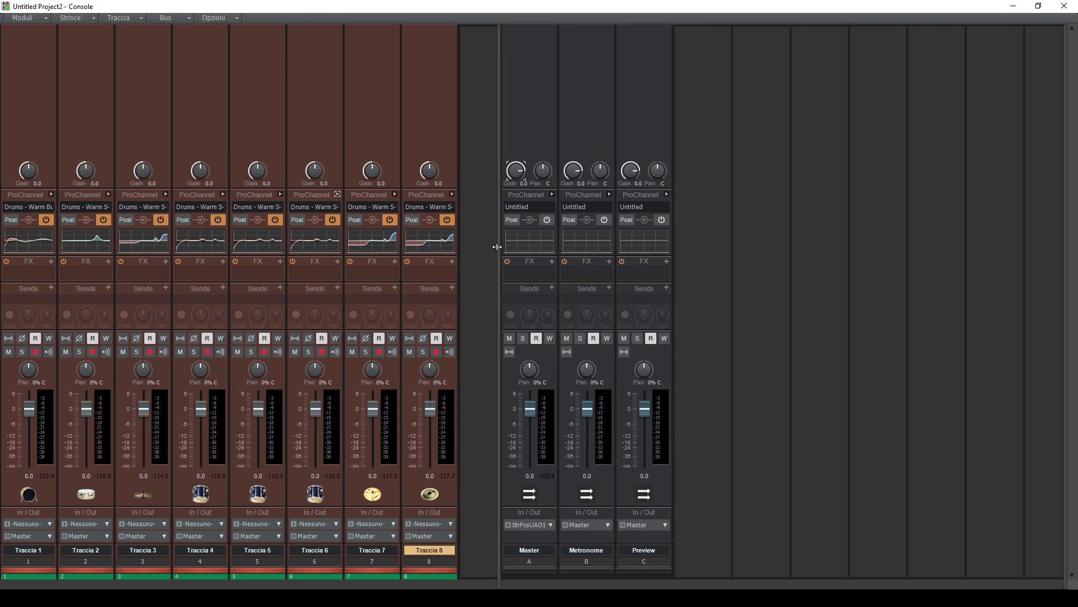
right_click(690, 300)
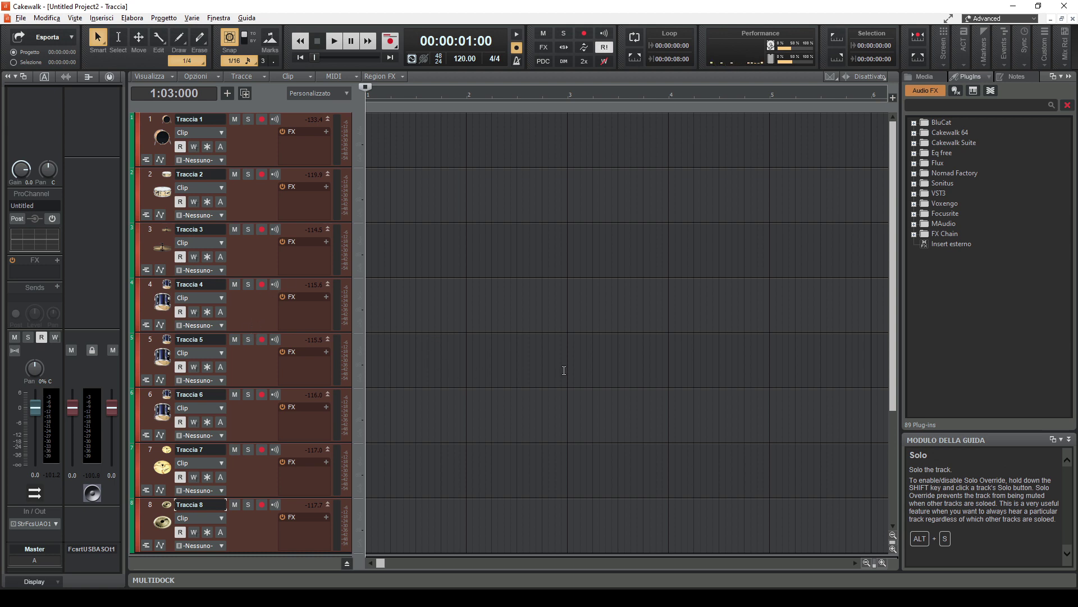
Start choosing a project picture in the project notes and browse to C:\Cakewalk Content\Cakewalk Core\Track Icons
left_click(1020, 75)
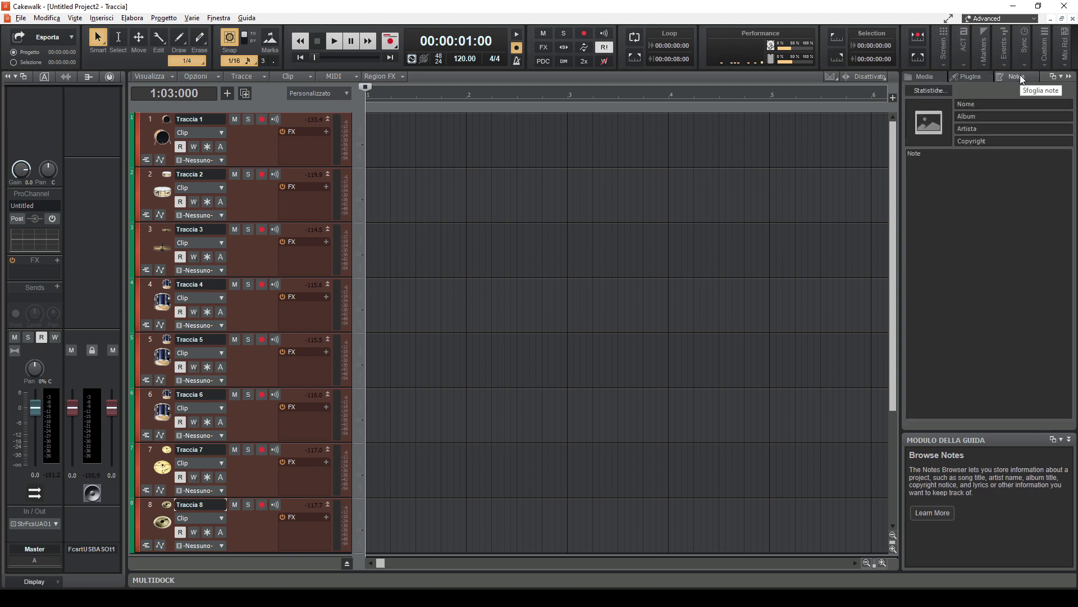
left_click(911, 139)
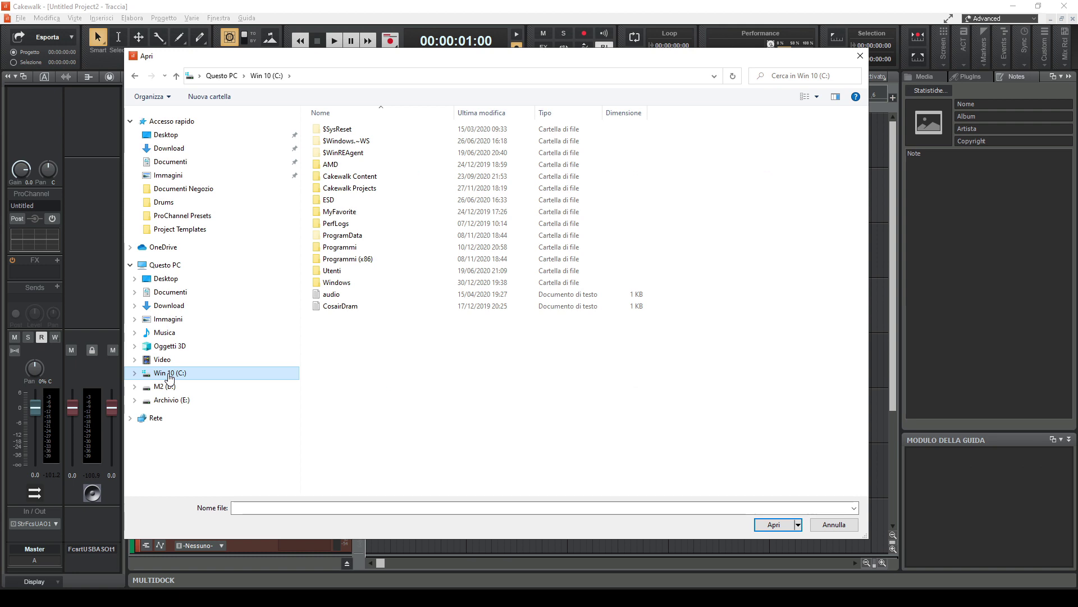
double_click(369, 179)
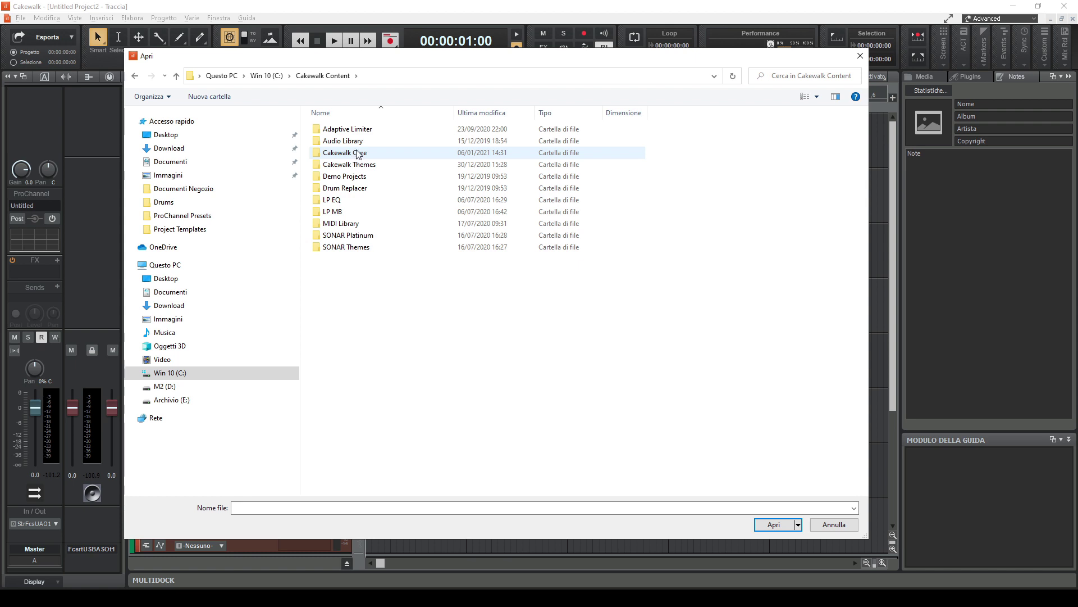
double_click(357, 157)
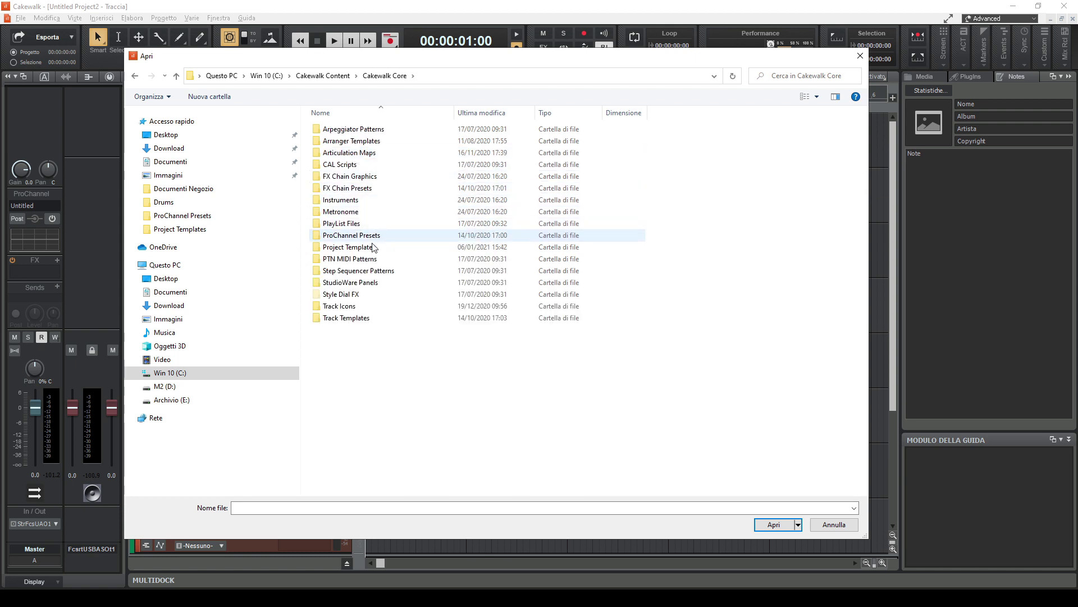
double_click(352, 306)
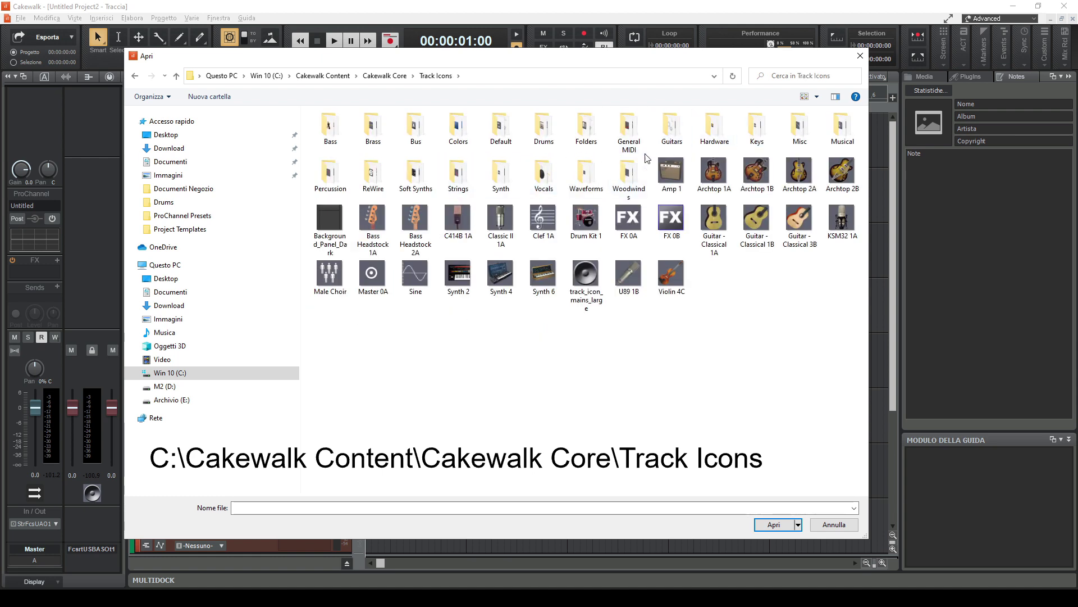
Set the project picture to the Drum Kit 5 image from the Drums folder
double_click(544, 132)
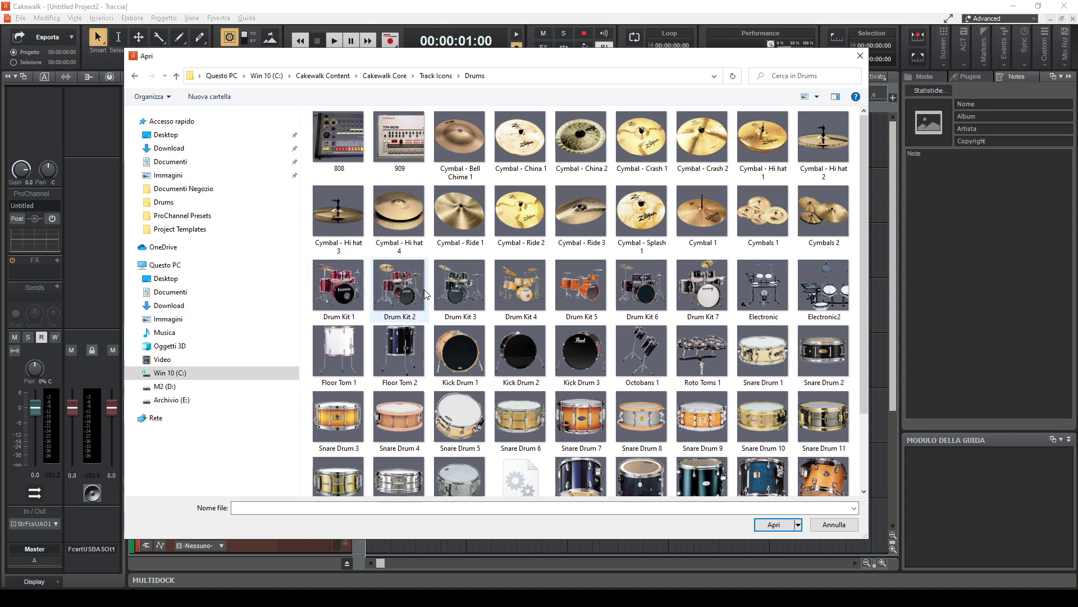
left_click(585, 291)
double_click(584, 291)
mouse_move(917, 137)
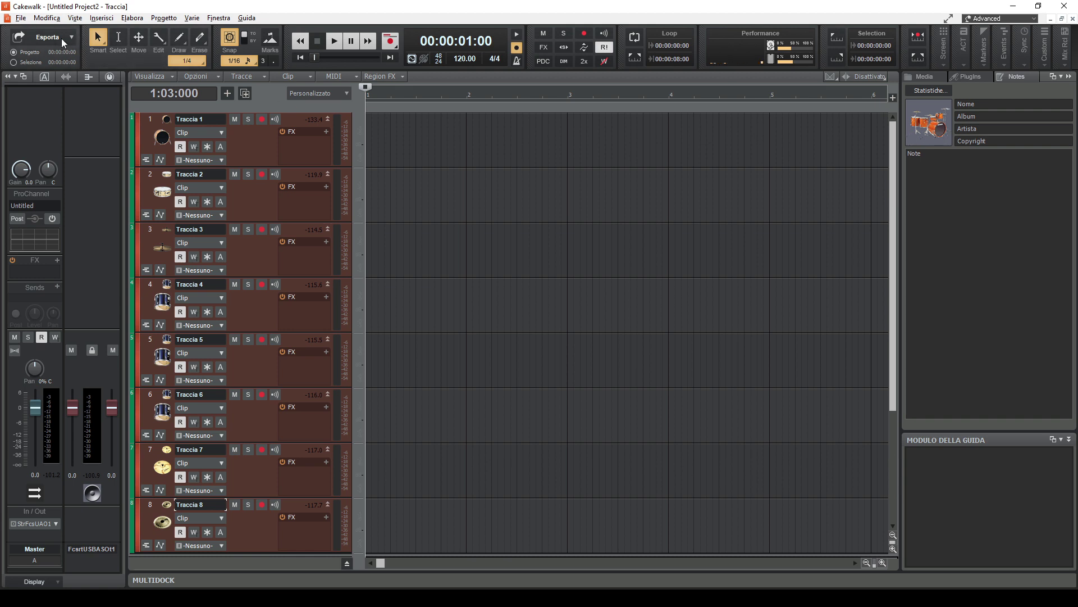
Start saving the project with its picture under a name, browsing to C:\Cakewalk Content\Cakewalk Core\Project Templates
left_click(21, 17)
left_click(67, 105)
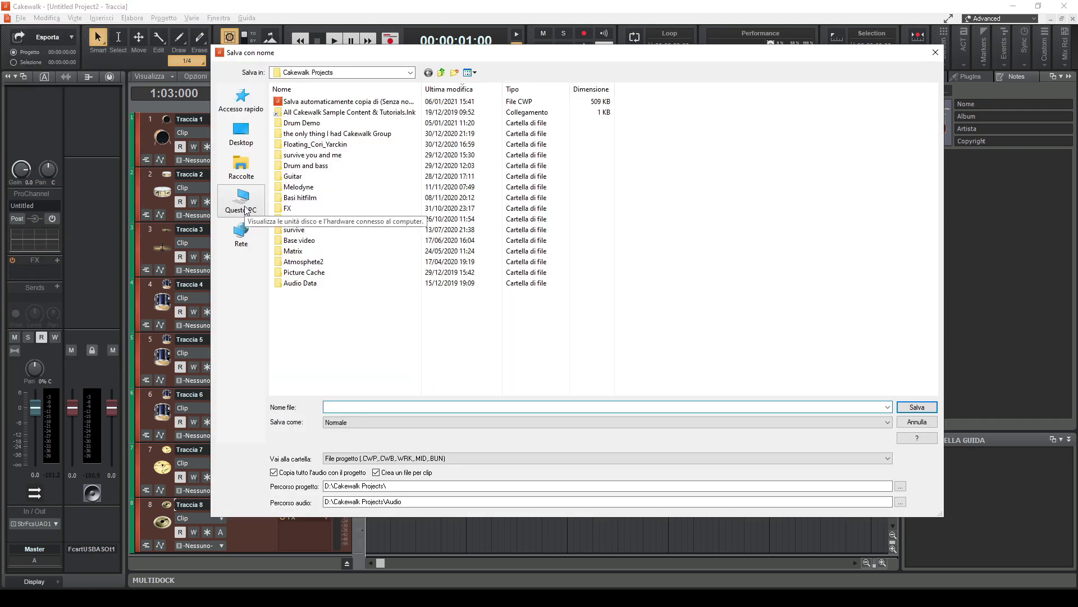
left_click(246, 210)
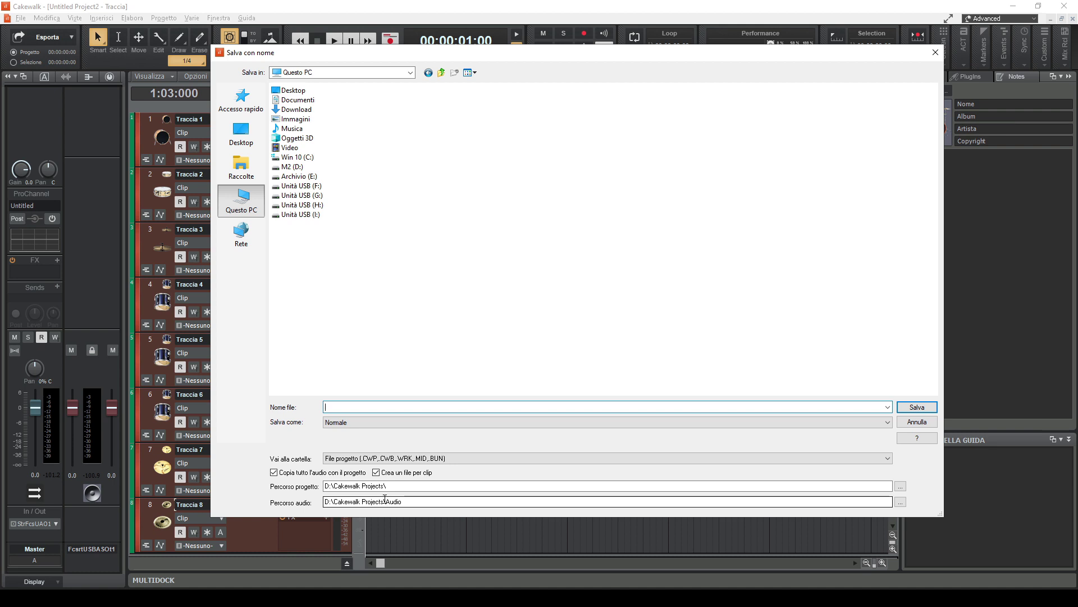
double_click(304, 158)
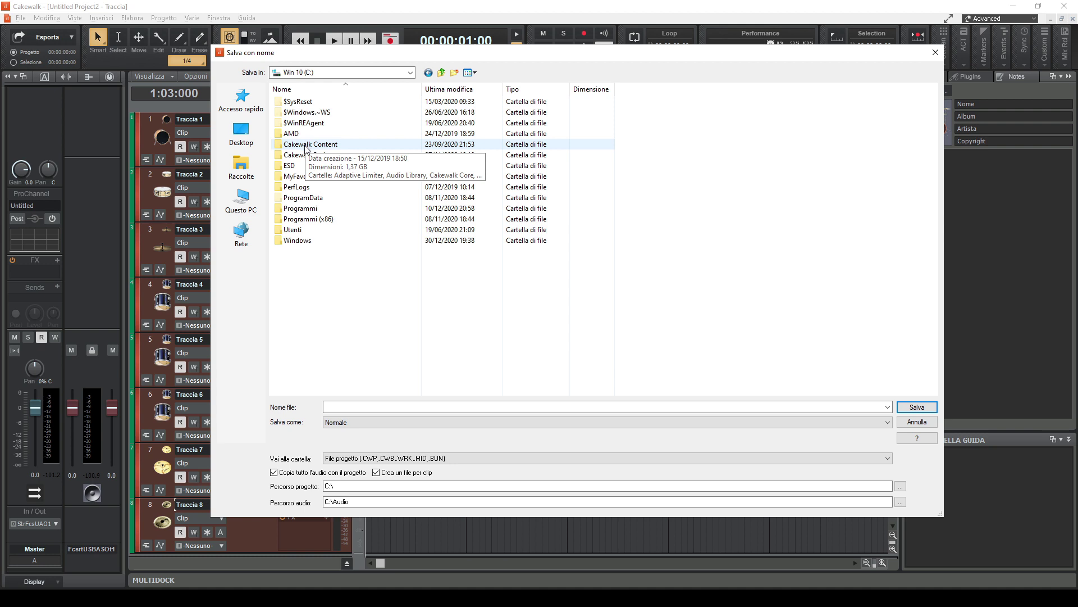
double_click(306, 145)
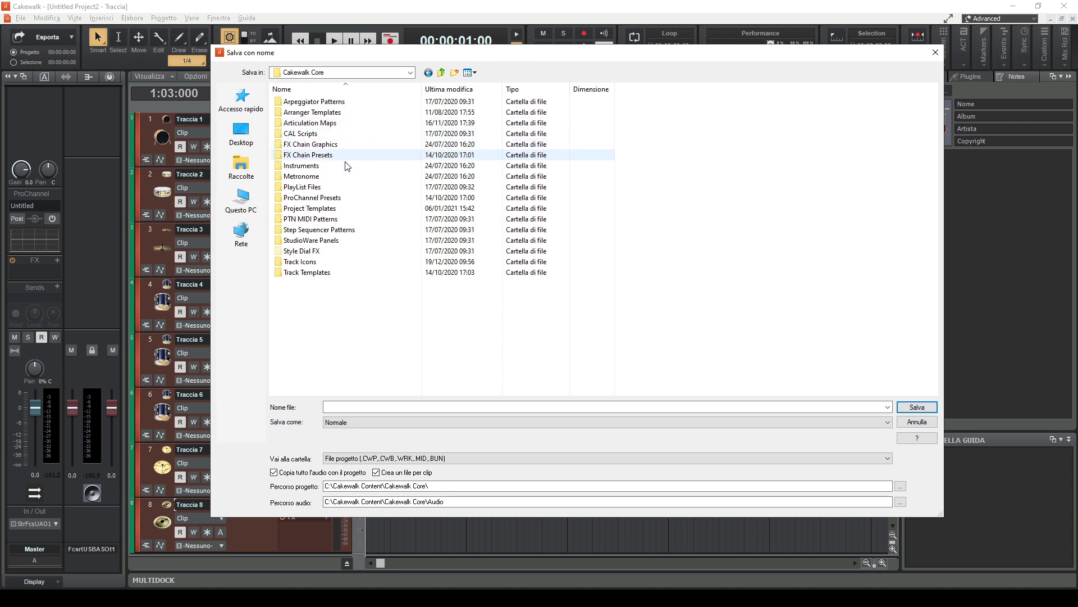
left_click(308, 210)
double_click(308, 211)
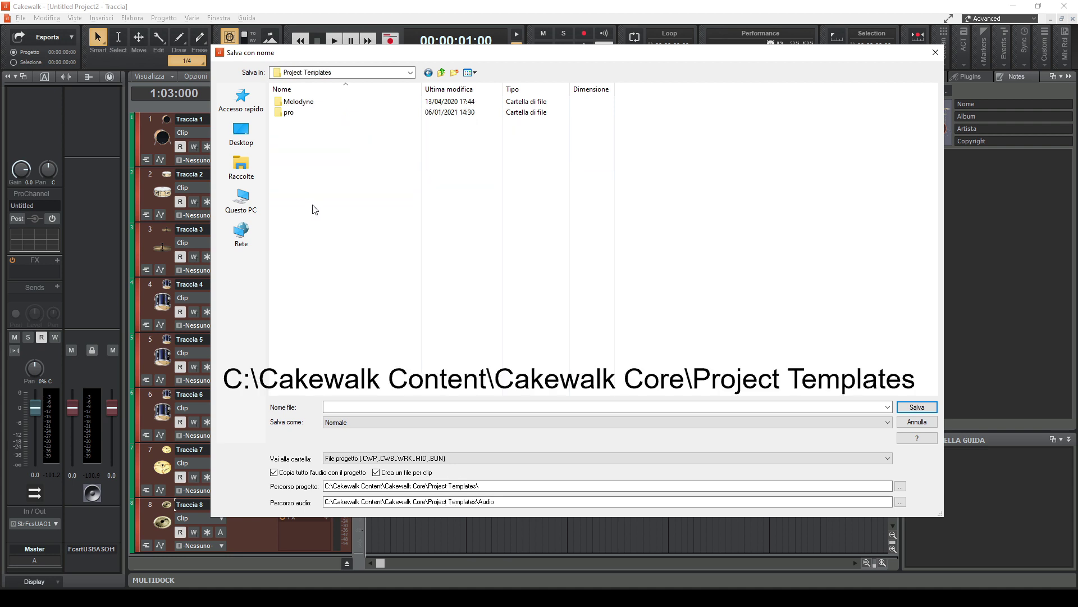
Save the project as a Modello over the existing Drums template, accepting the file replacement
left_click(338, 422)
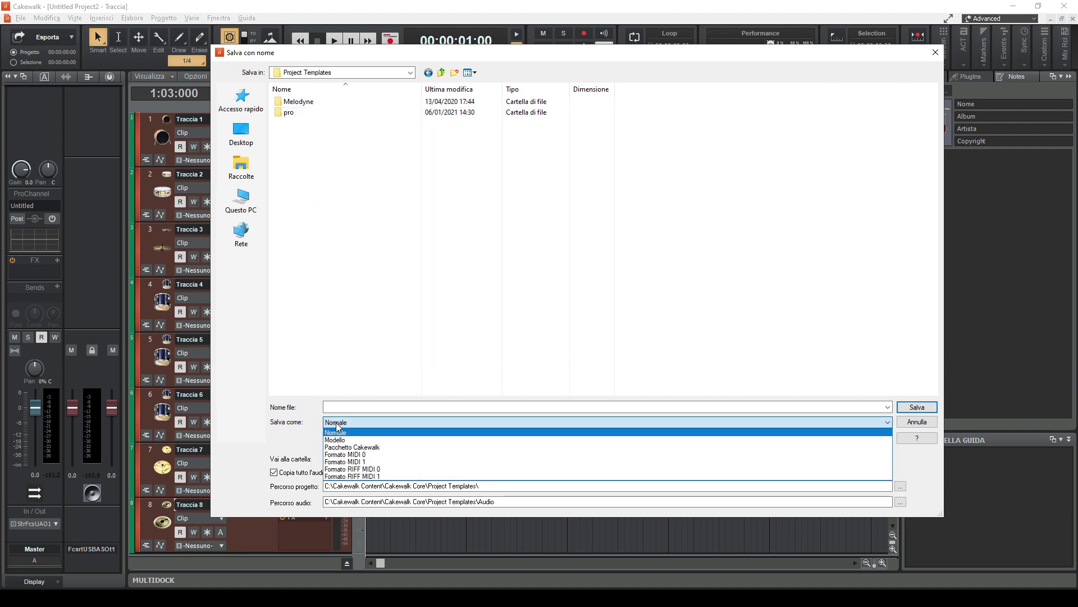
left_click(337, 440)
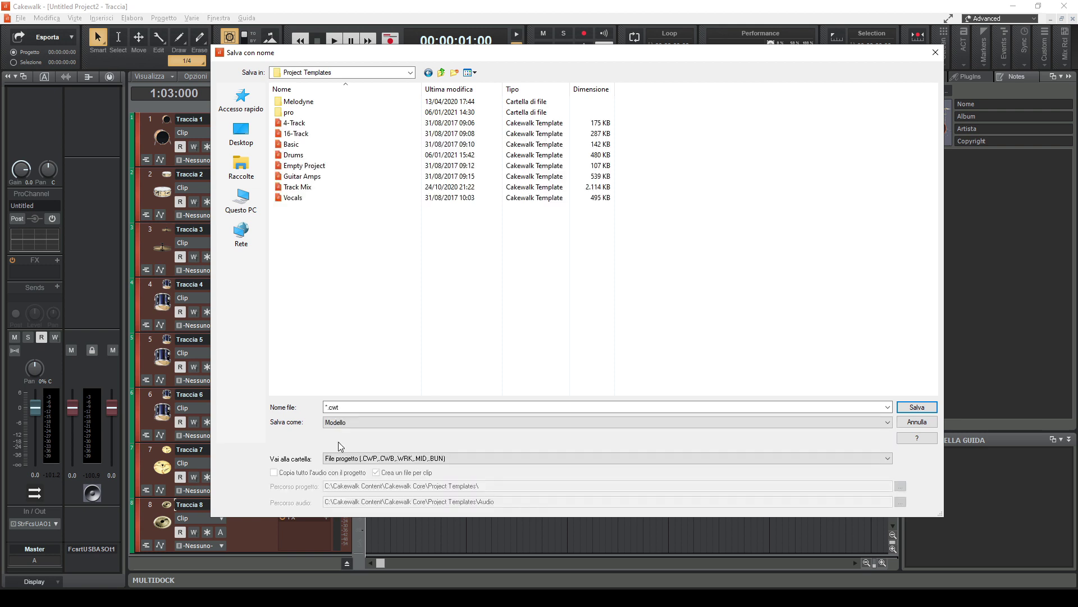
left_click(291, 156)
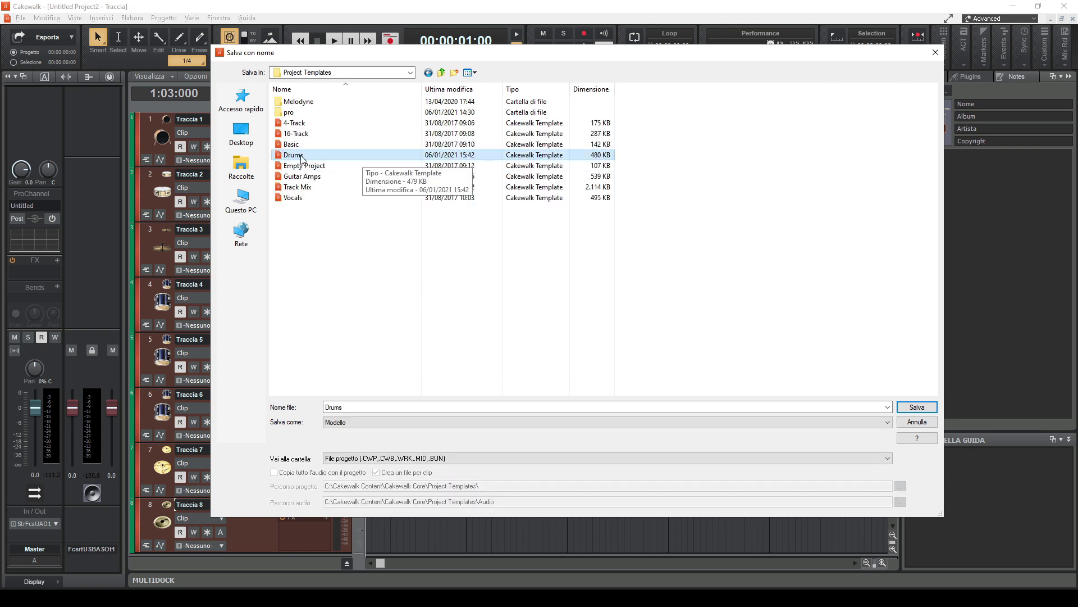
left_click(910, 407)
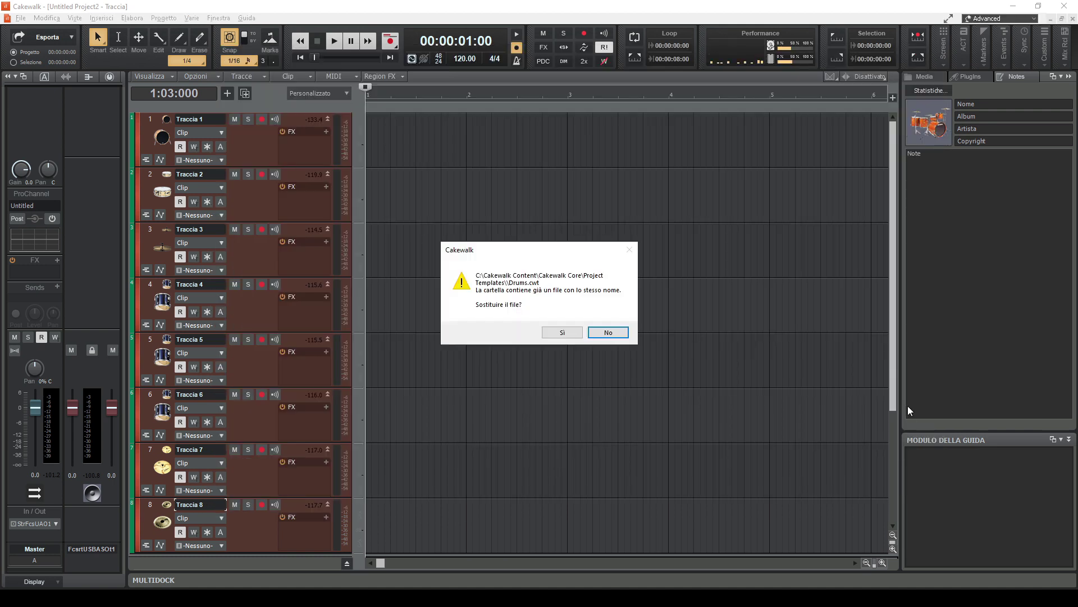
left_click(562, 333)
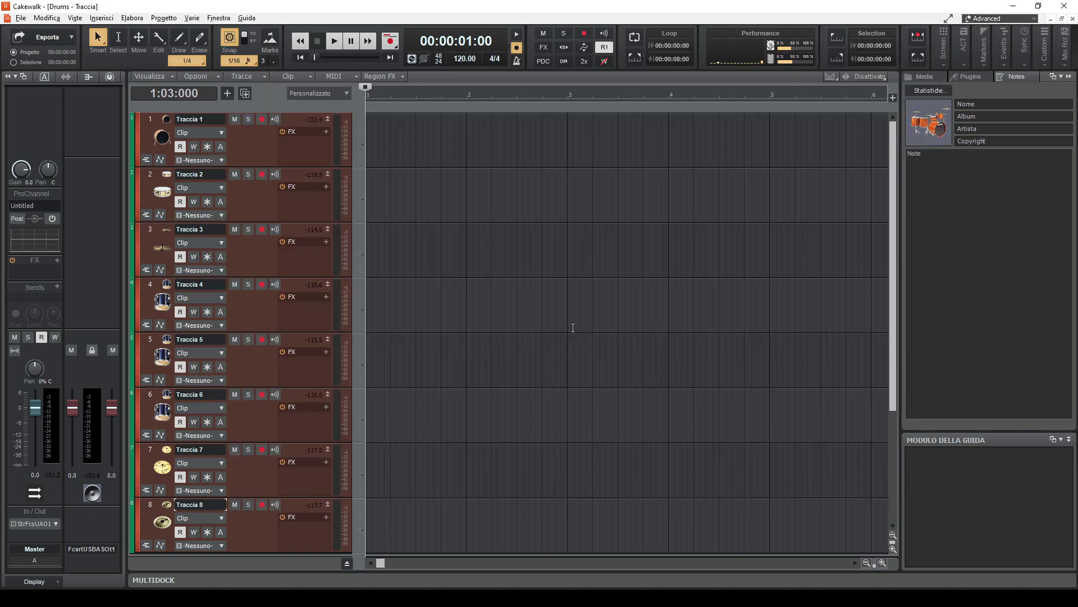
Close the drums project, start a new project from Empty Project.cwt, and add one audio track
left_click(1072, 19)
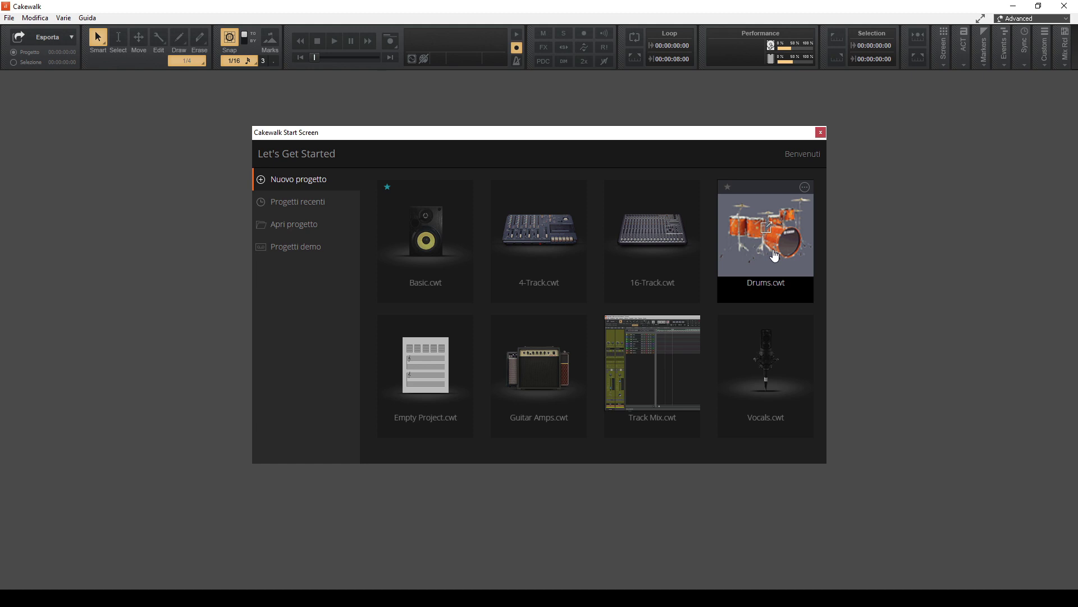
left_click(433, 375)
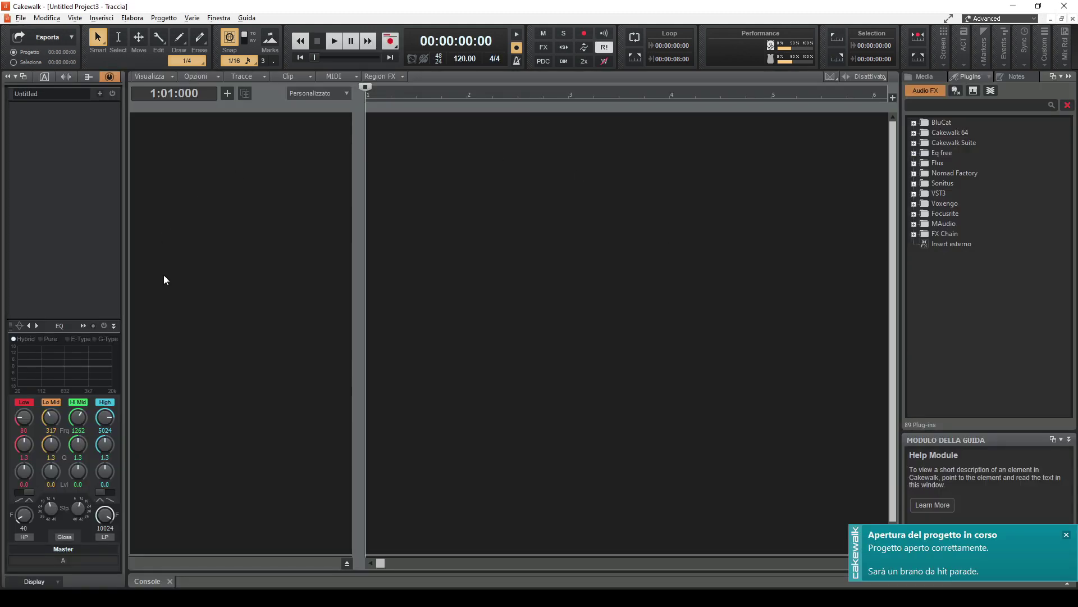
double_click(494, 228)
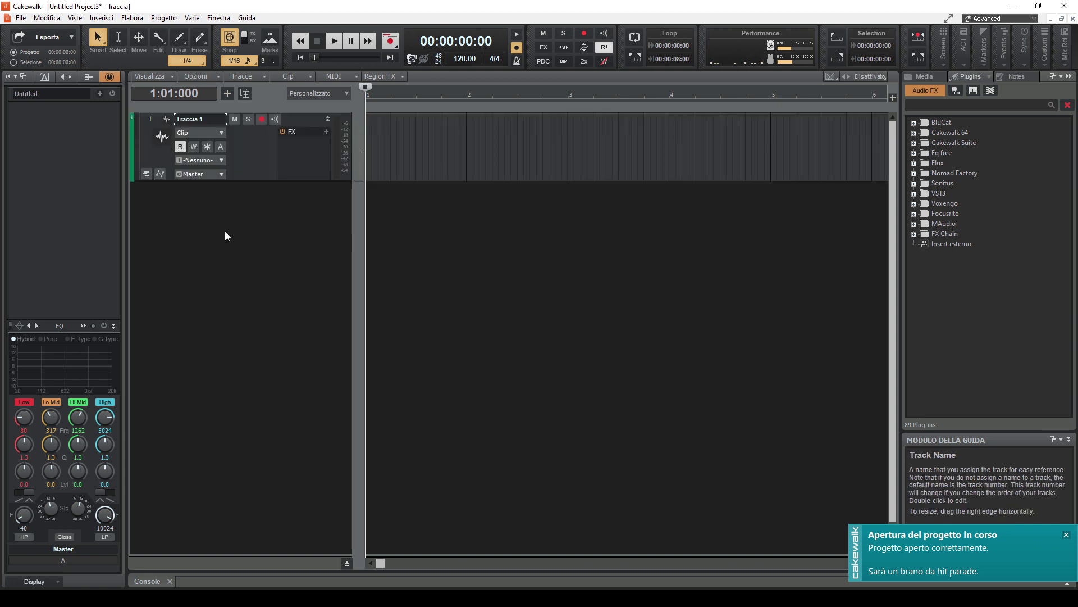
Colour Traccia 1 green and give it the Archtop 1B icon from the Track Icons folder
left_click(136, 130)
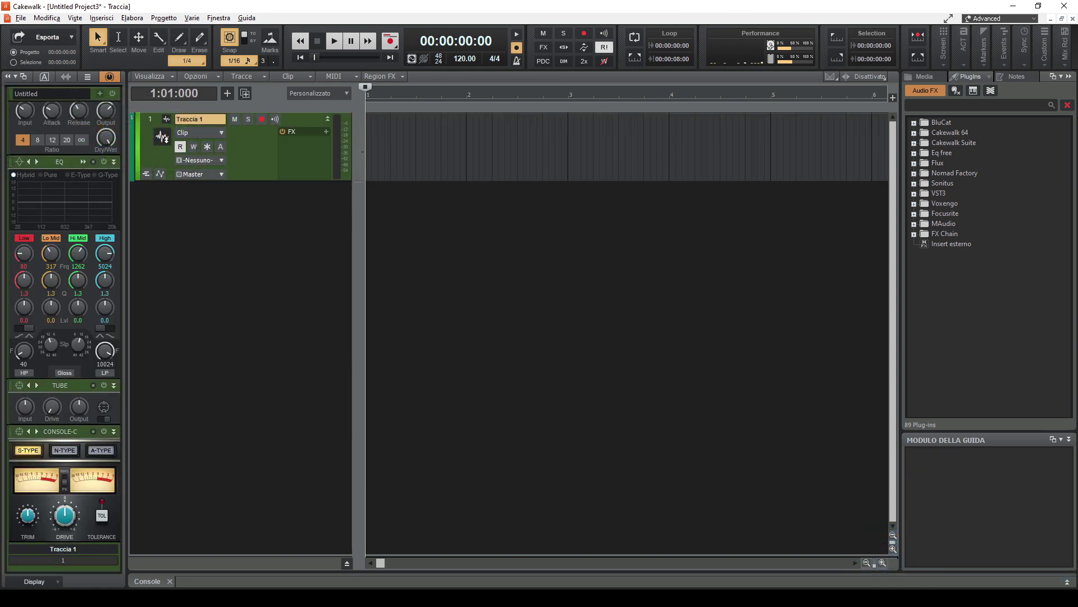
right_click(164, 139)
left_click(192, 148)
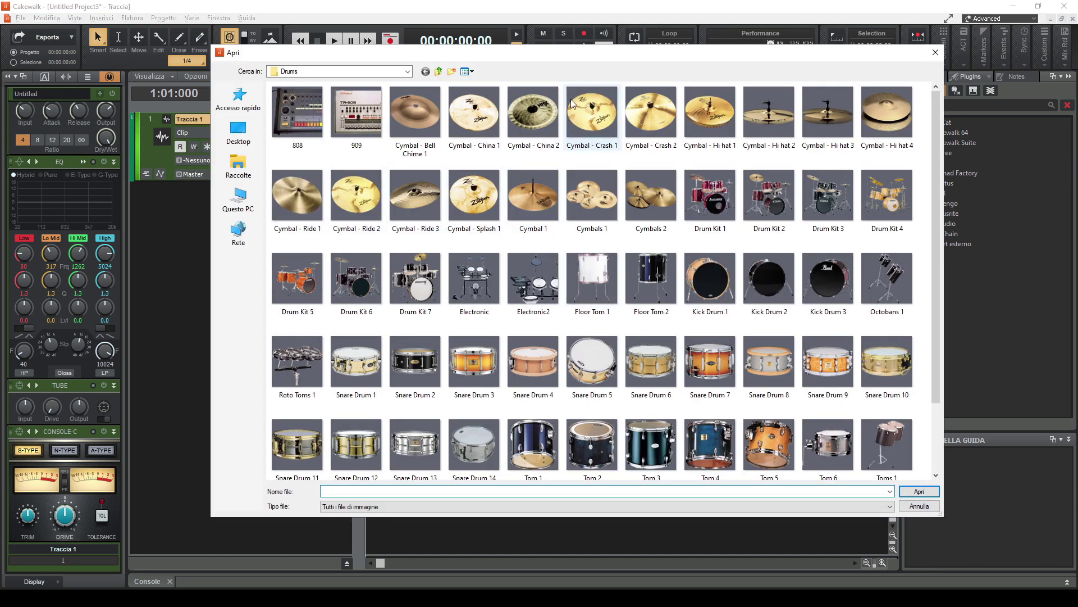
left_click(438, 71)
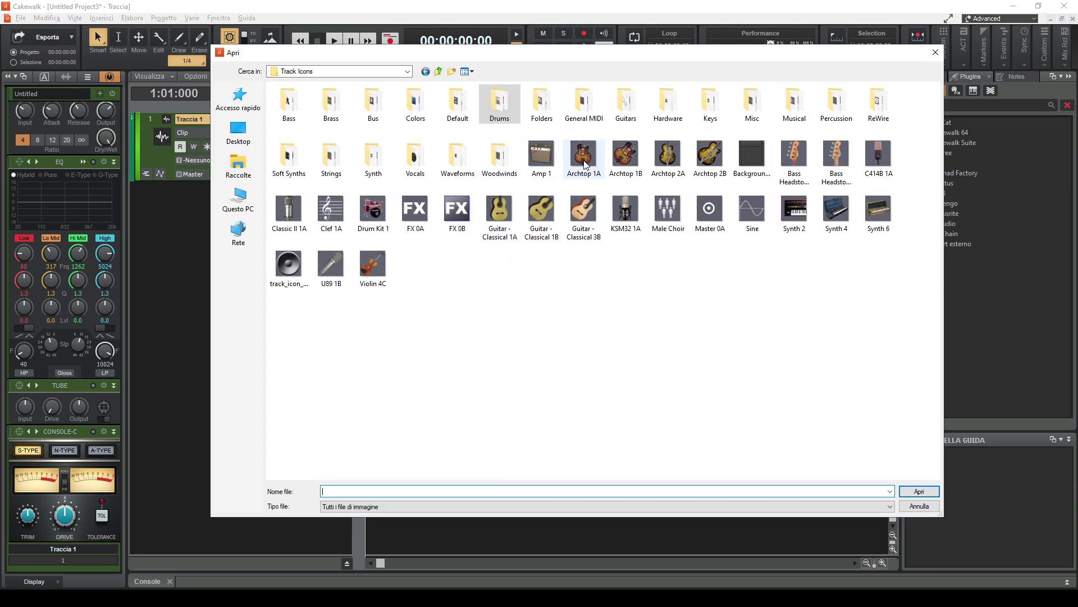
double_click(626, 156)
Insert the TH3 audio effect in the FX rack of Traccia 1 and move its window clear of the track
left_click(326, 131)
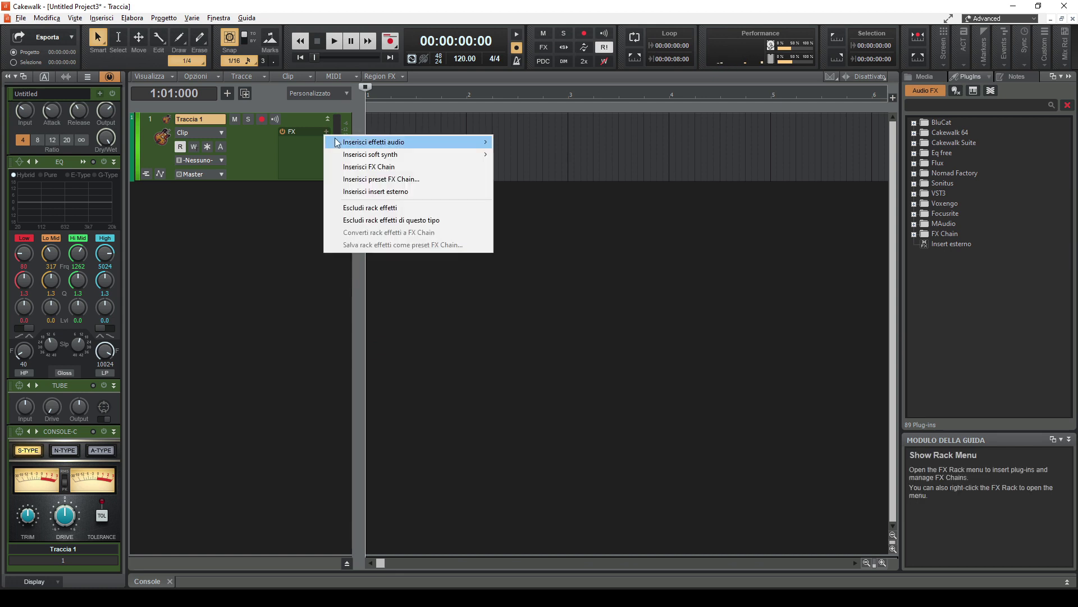
mouse_move(416, 142)
mouse_move(548, 236)
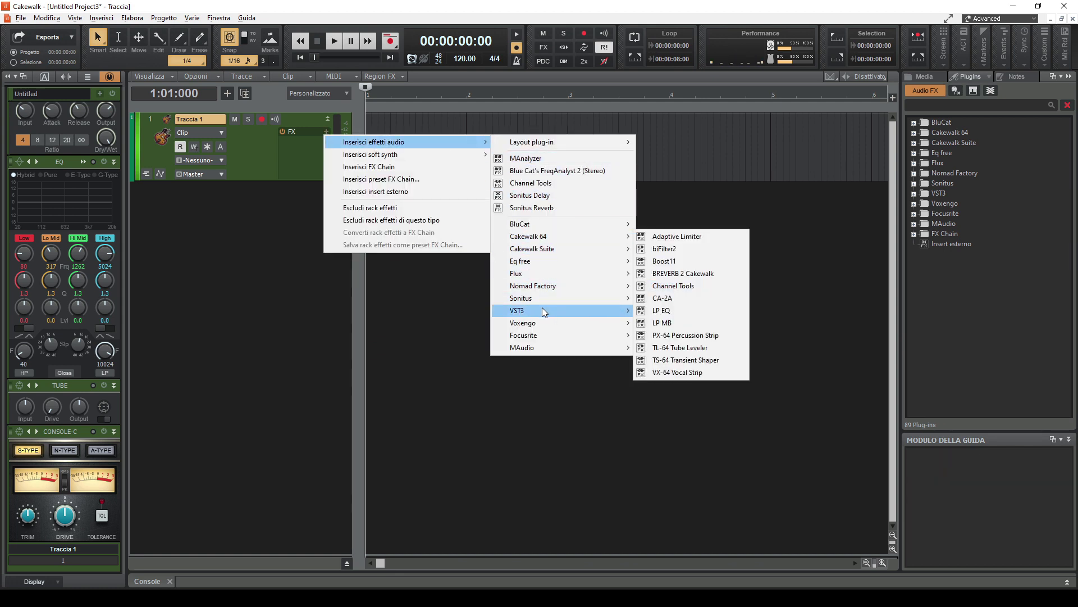
mouse_move(595, 322)
left_click(668, 348)
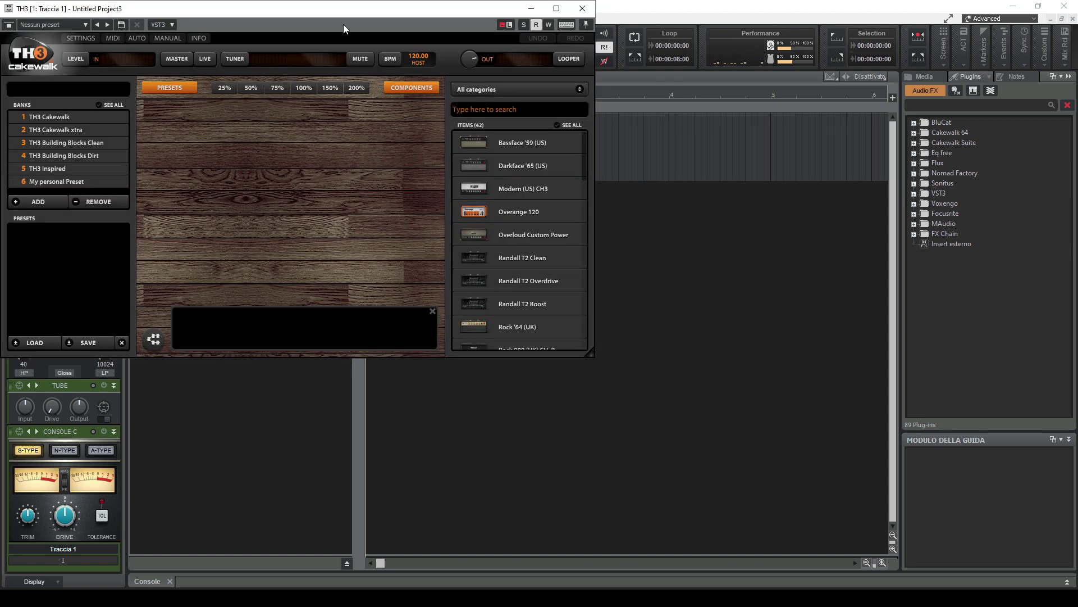
left_click_drag(330, 14, 609, 50)
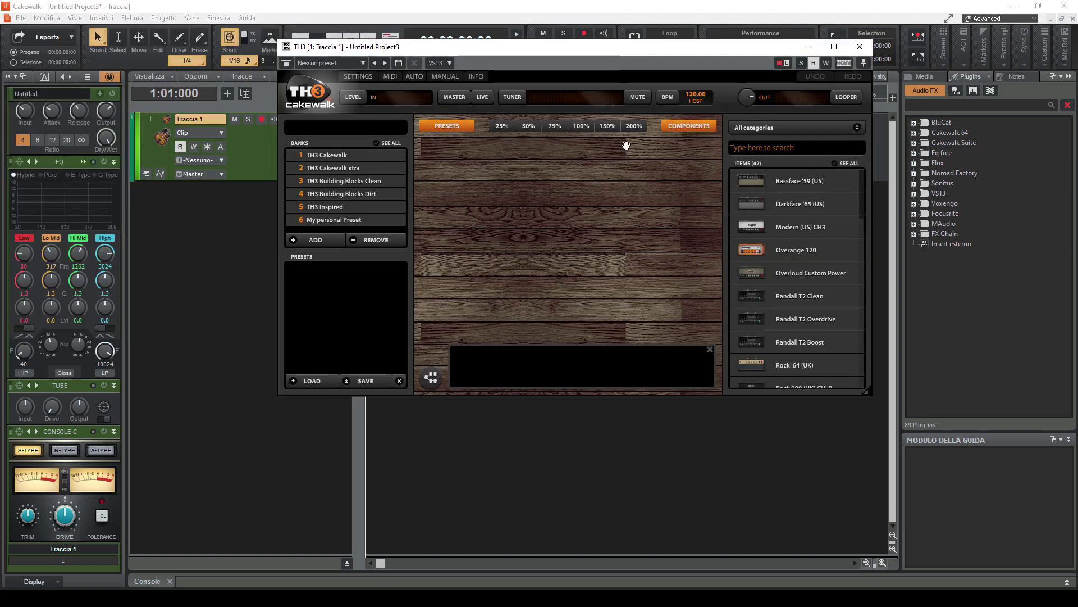
Load the THe Clean preset from the TH3 Cakewalk bank, set the rig view to 50%, and close the TH3 window
left_click(326, 154)
left_click(337, 270)
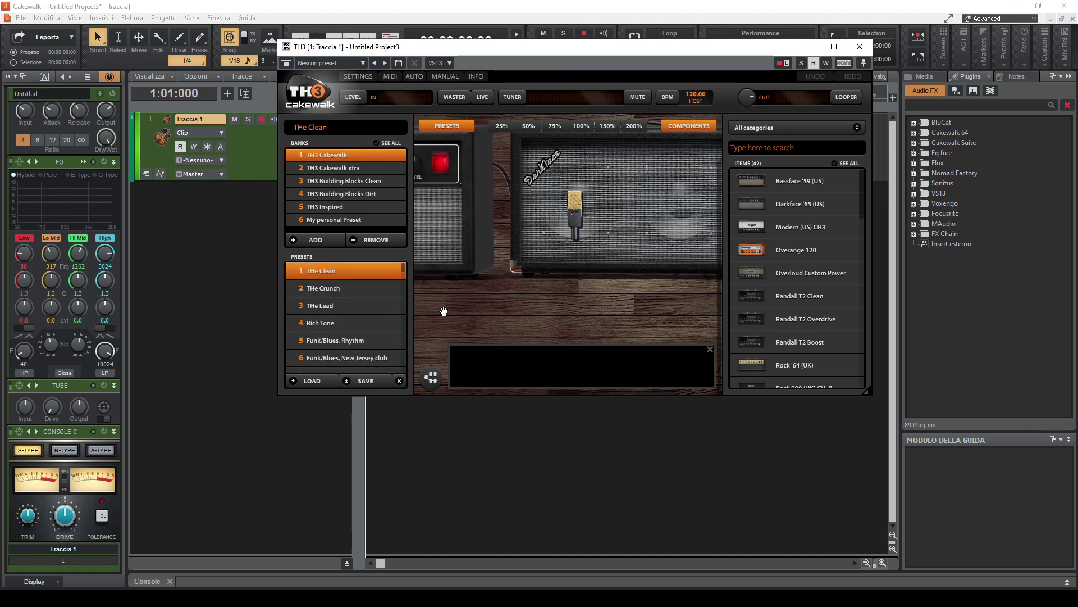
left_click(503, 126)
left_click(530, 125)
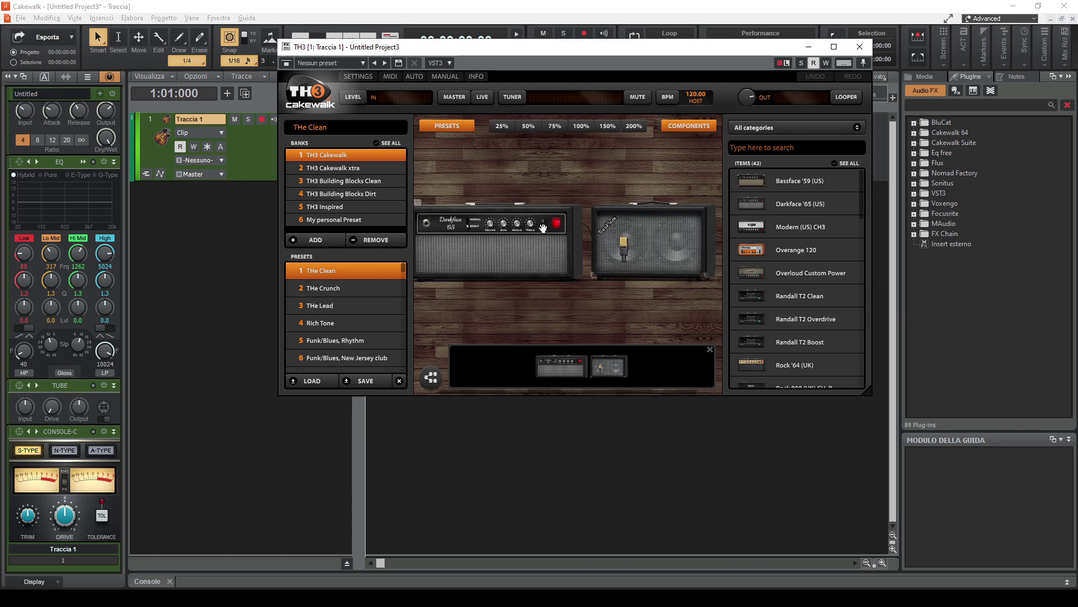
left_click(860, 48)
Start saving the project under a new name and browse to C:\Cakewalk Content\Cakewalk Core\Project Templates
left_click(21, 18)
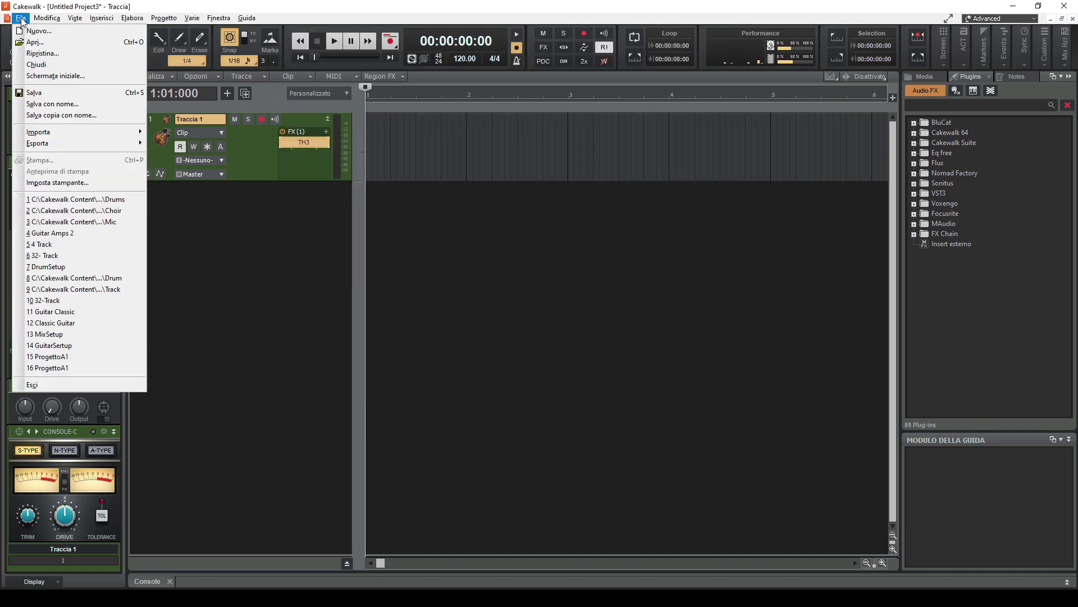
left_click(46, 105)
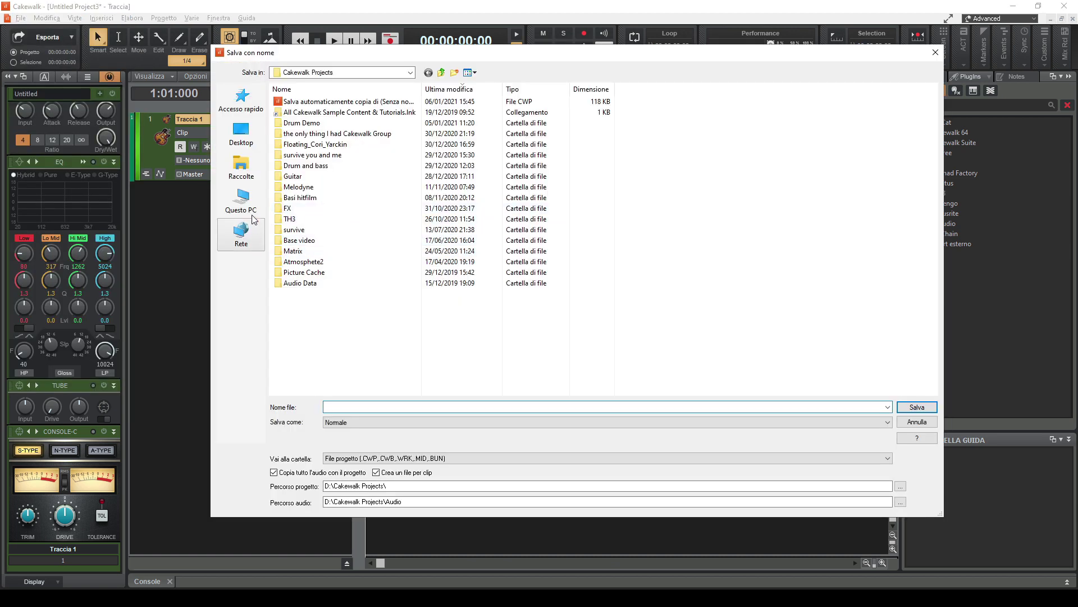
left_click(250, 207)
double_click(305, 163)
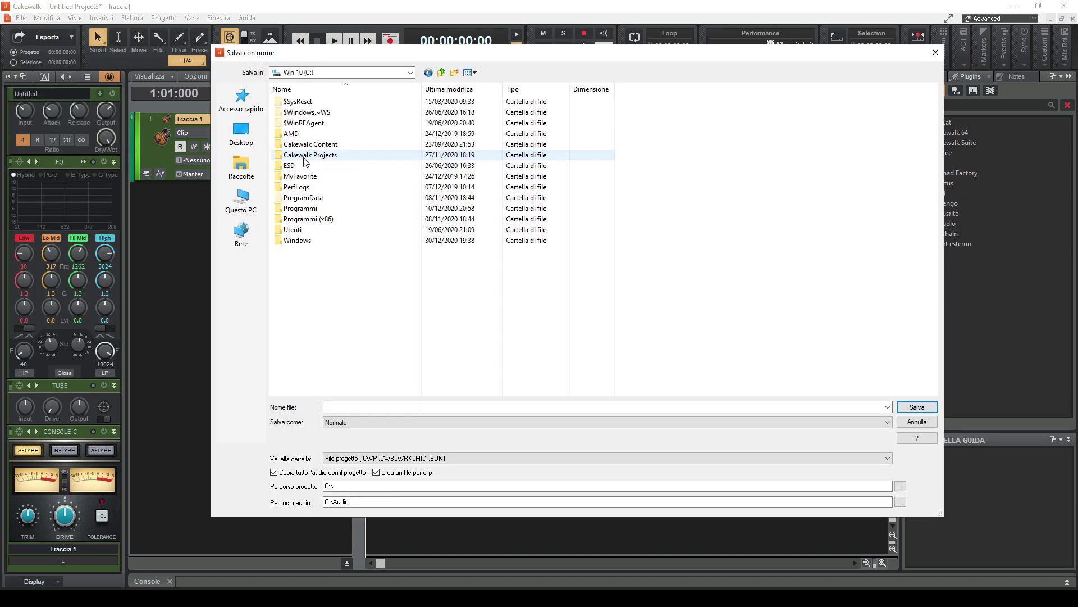
double_click(310, 144)
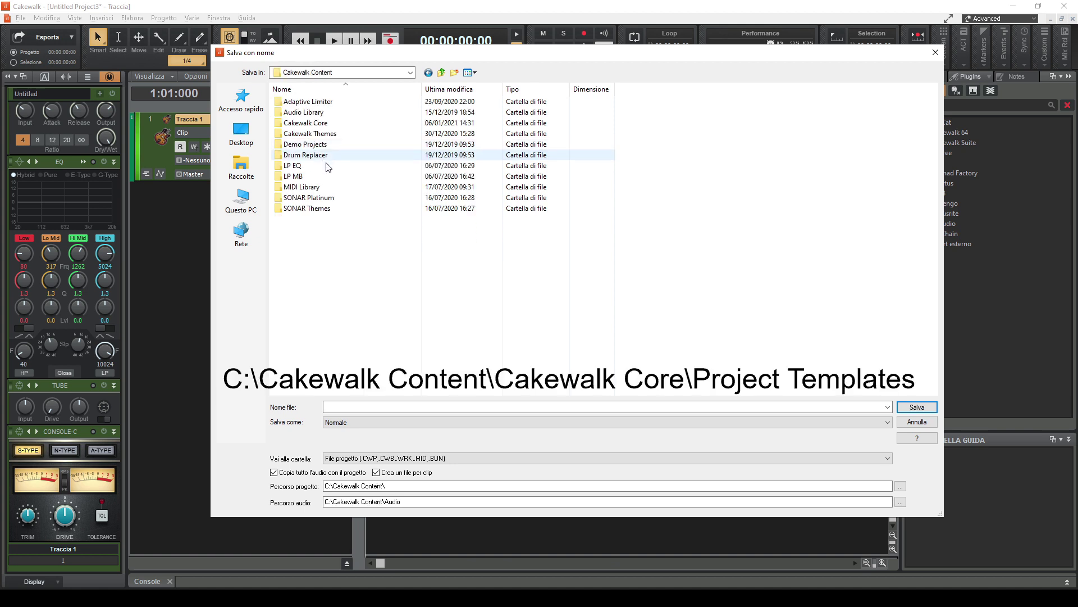
double_click(321, 128)
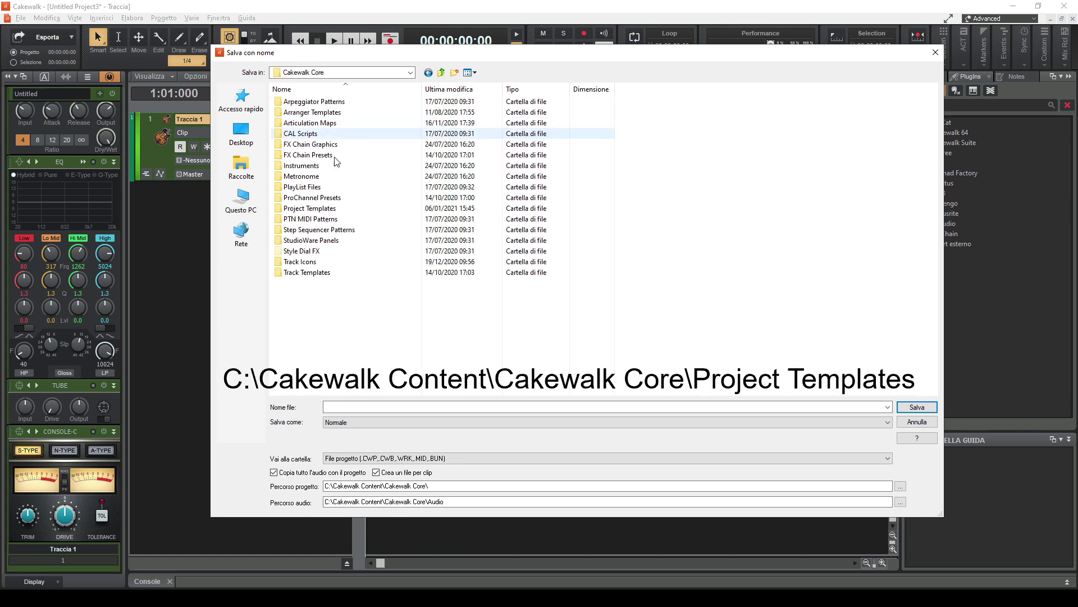
double_click(308, 209)
Save the project in the Project Templates folder as a Modello named Guitar.cwt
left_click(348, 431)
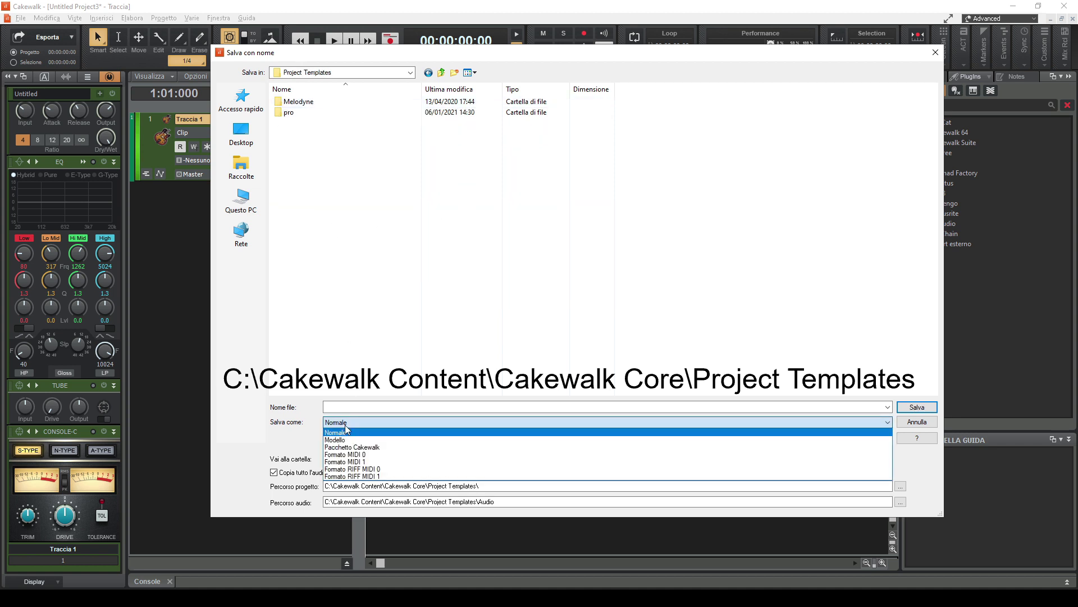
left_click(343, 439)
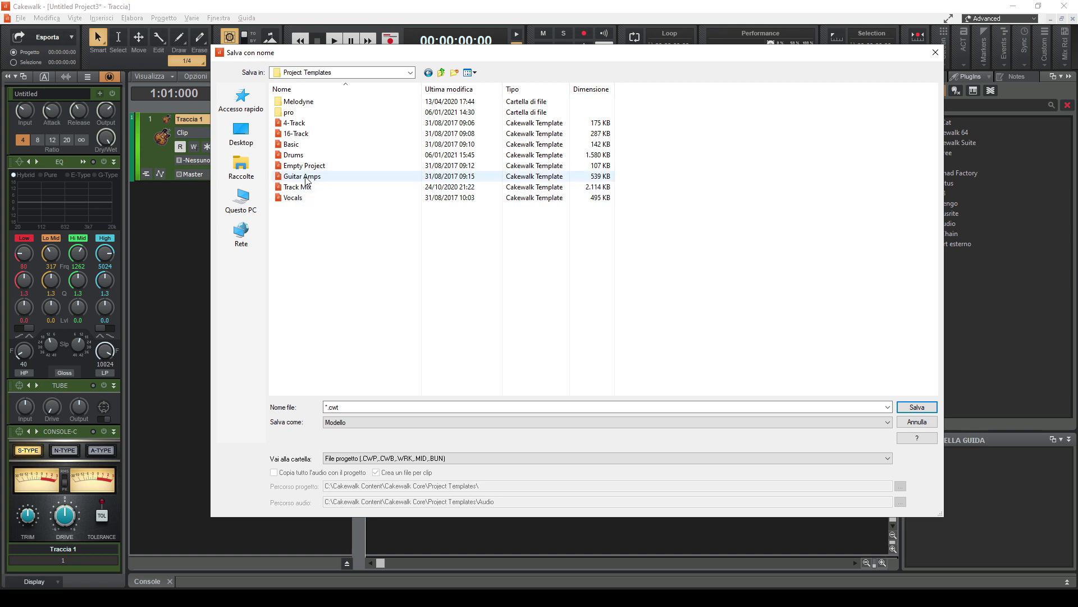
left_click(328, 405)
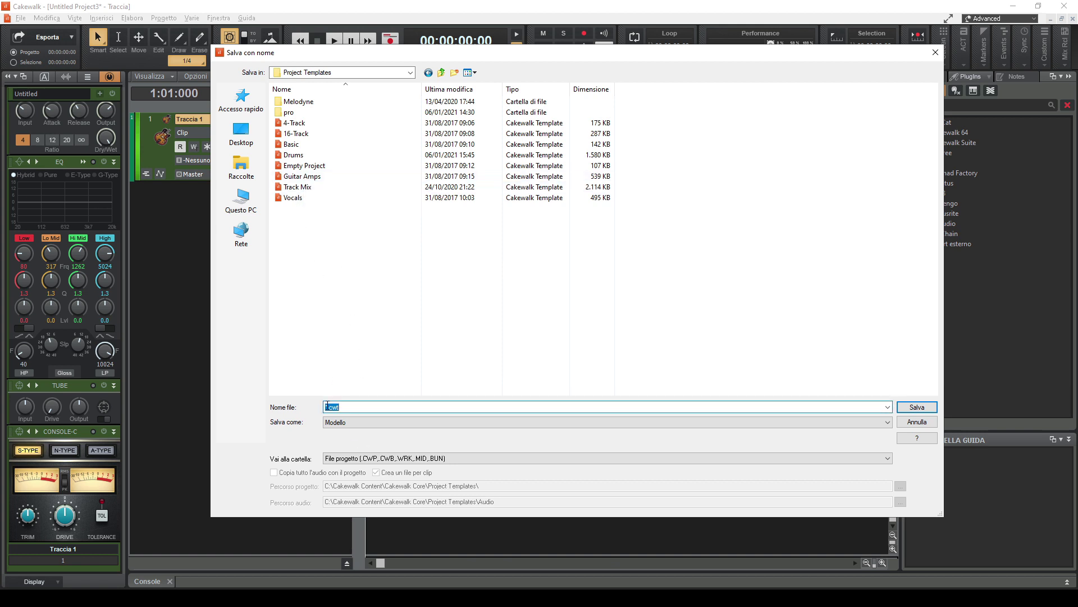
left_click_drag(328, 406, 326, 406)
type("Guitar")
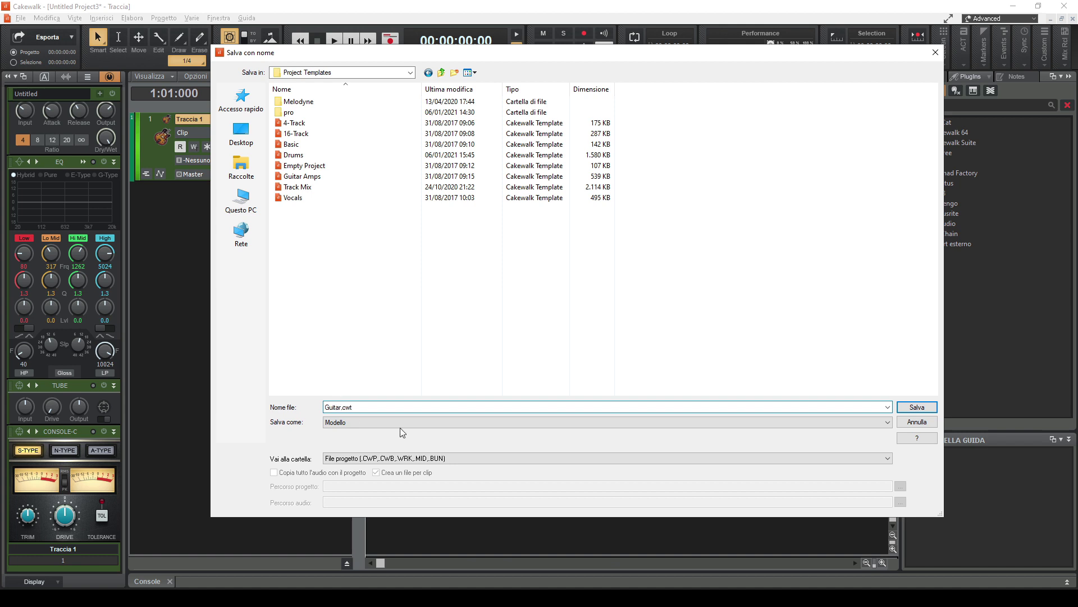
left_click(917, 408)
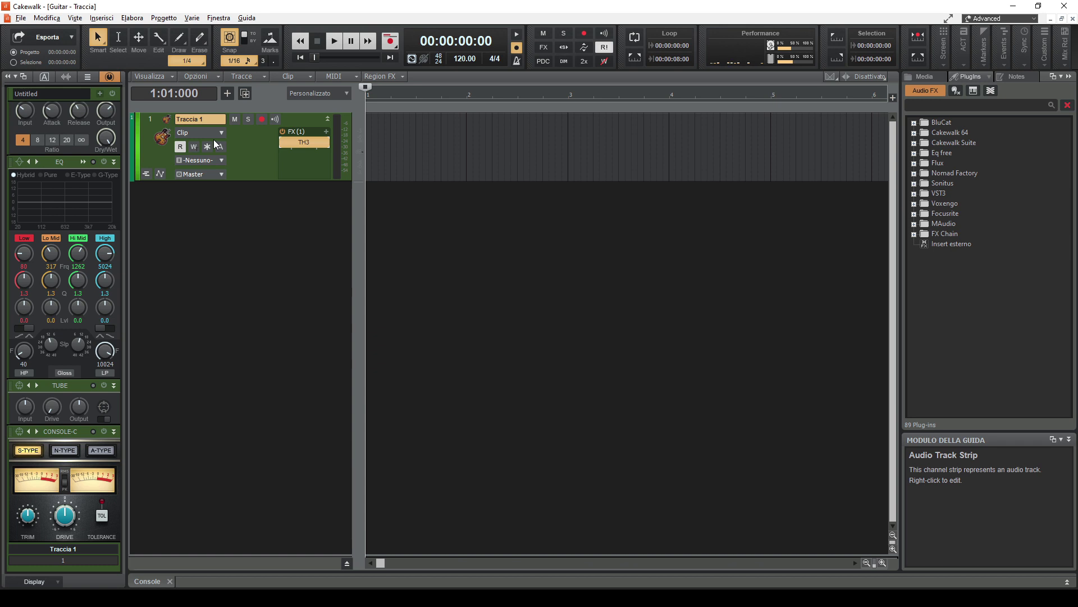
Close the Guitar project, start a new project from Guitar.cwt, and move the TH3 window clear of the track
left_click(1074, 19)
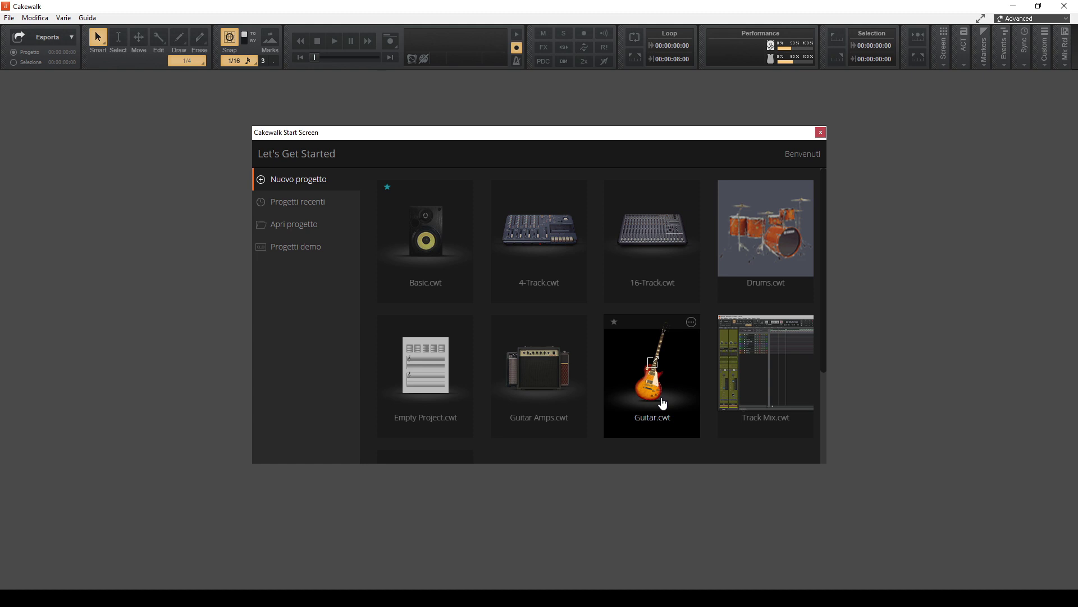
left_click(649, 386)
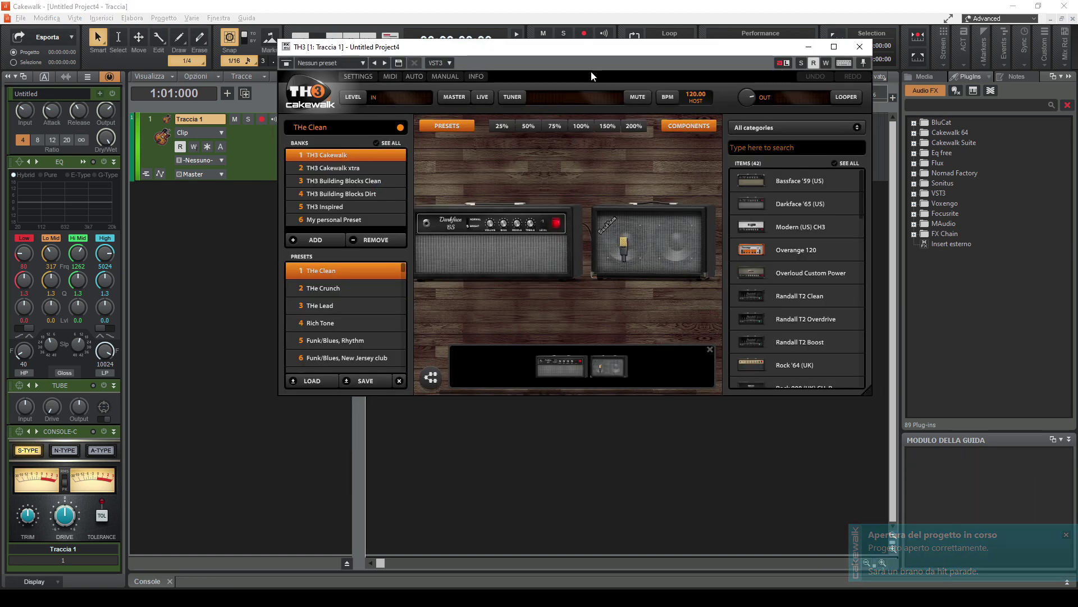
left_click_drag(597, 53, 537, 166)
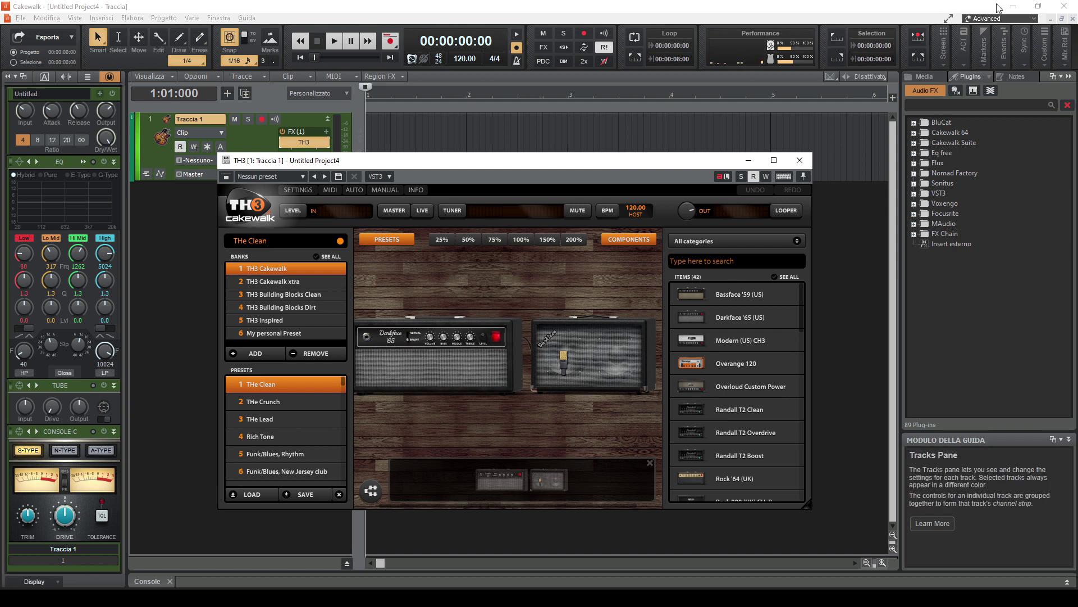
Minimize Cakewalk, launch paint.net from the desktop, and start creating a new image
left_click(1013, 6)
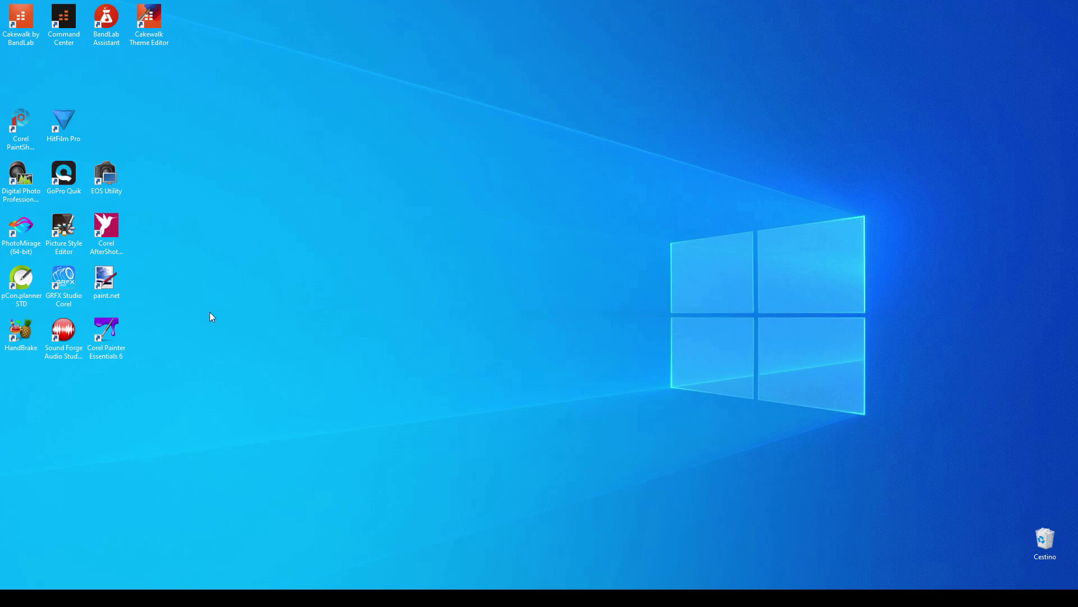
double_click(112, 282)
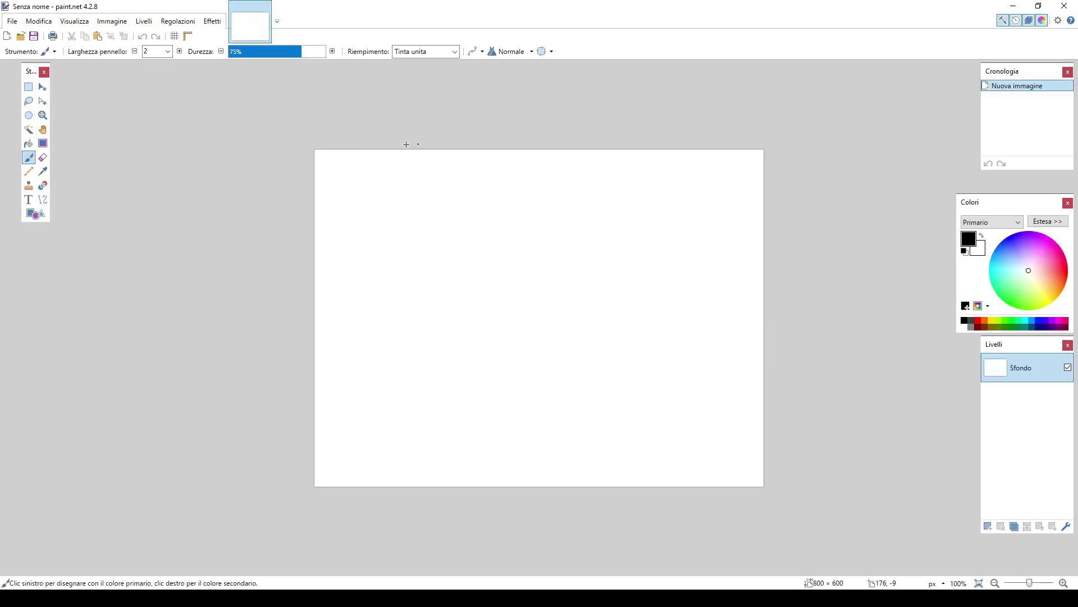
left_click(7, 35)
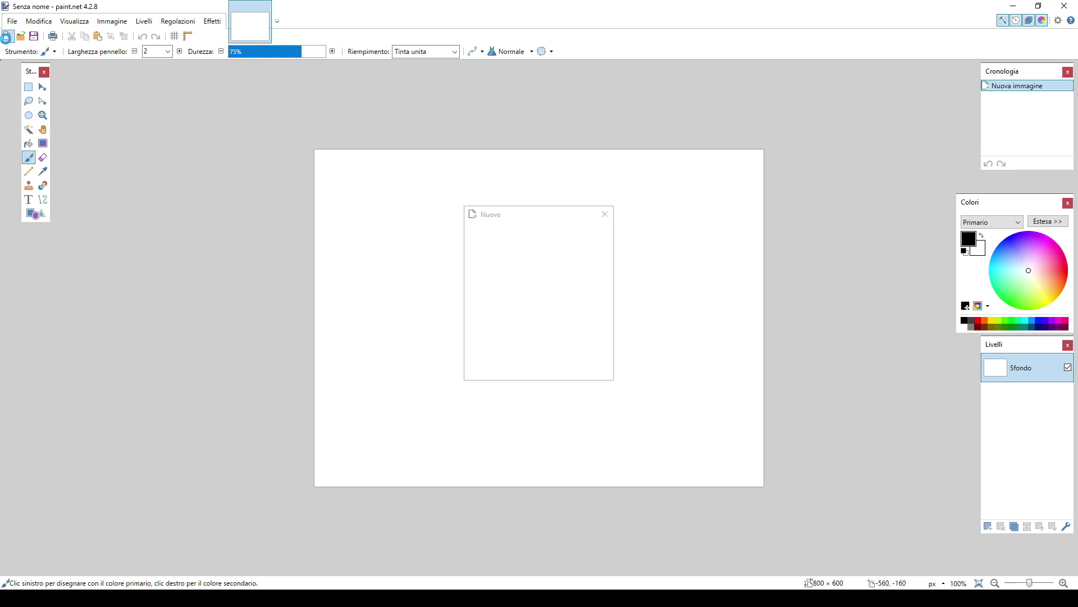